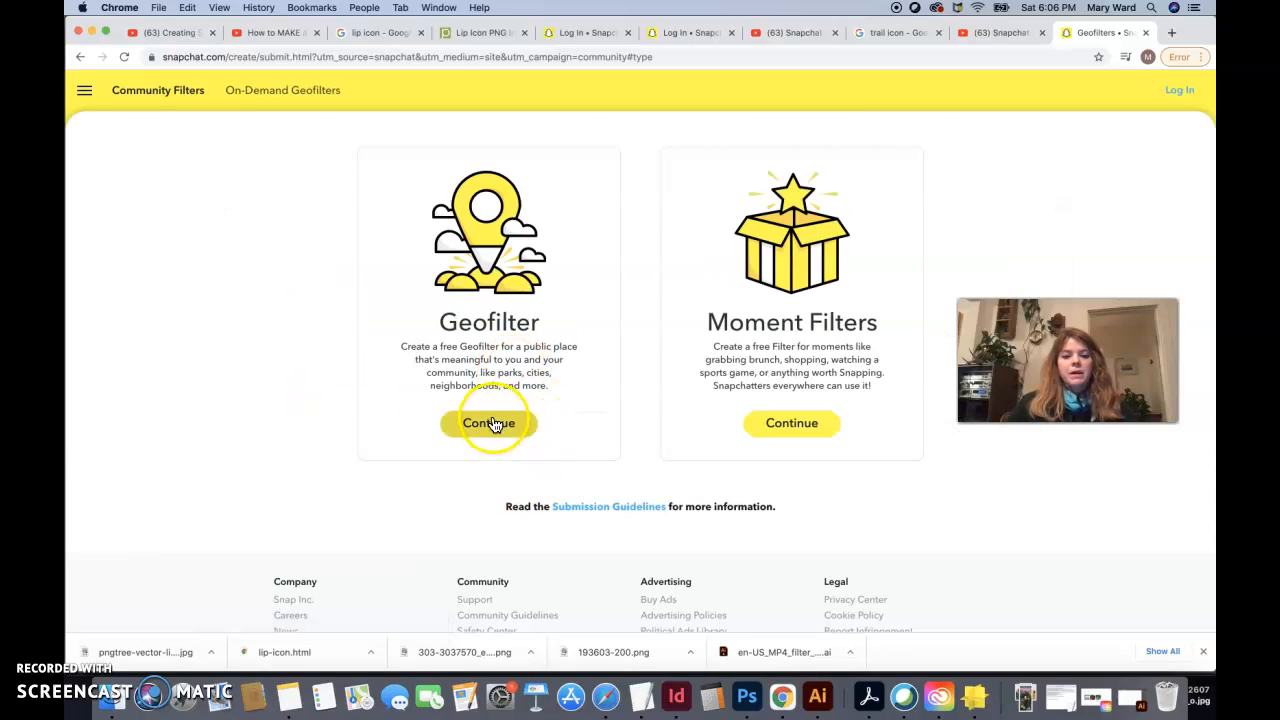
# - Choose the Geofilter option to create a free filter for a public place
pyautogui.click(492, 423)
# - Upload photoshop_filter_template (2).png from Spring 2021, hide the guides, and continue to location
pyautogui.click(385, 225)
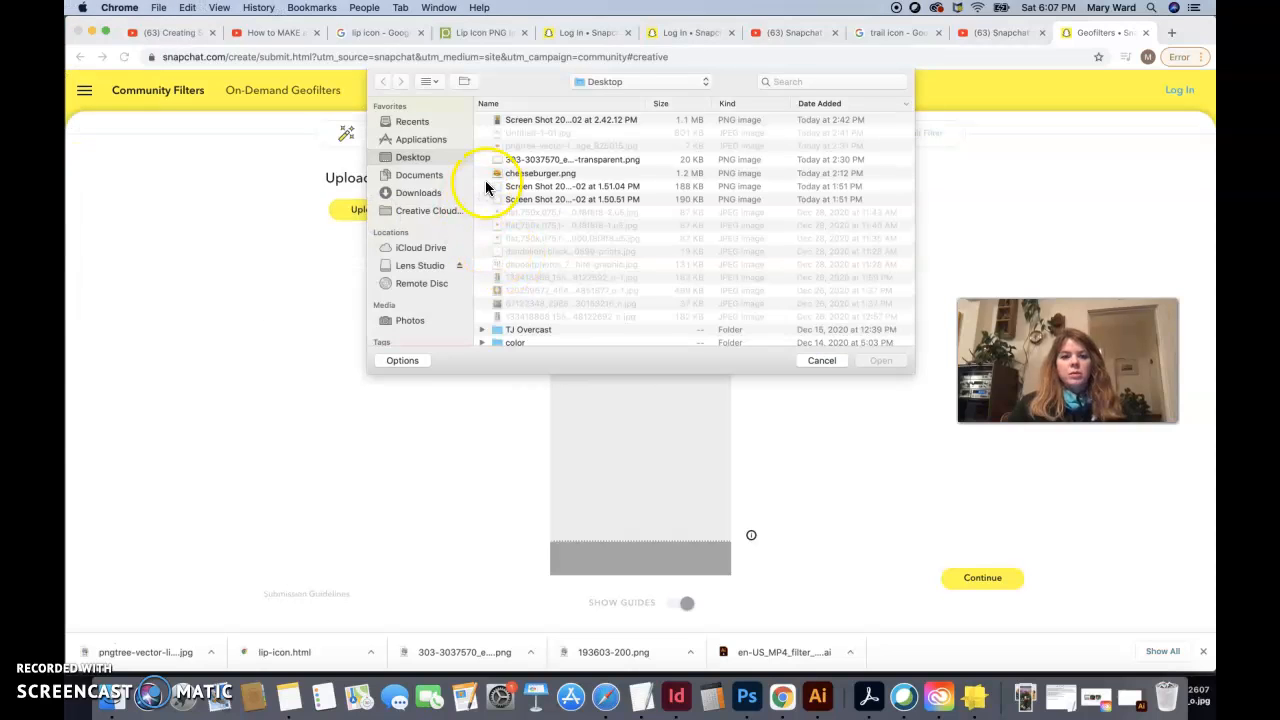
pyautogui.click(604, 82)
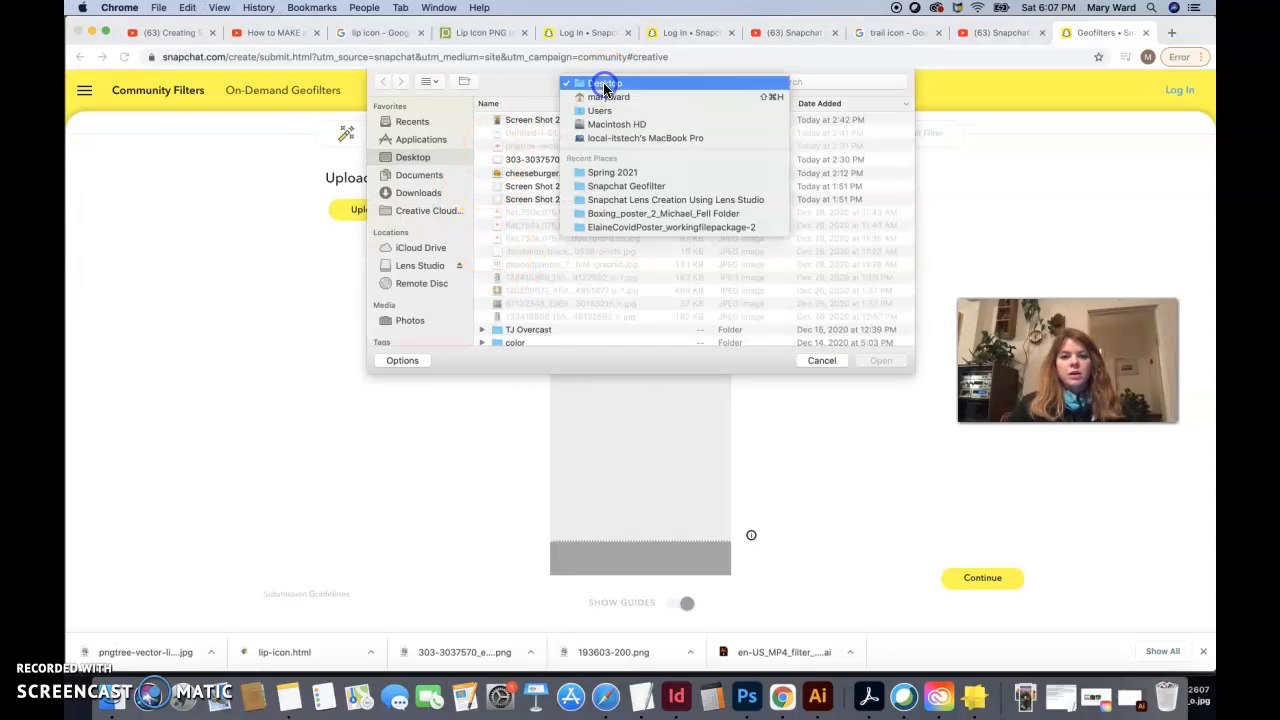
pyautogui.click(640, 172)
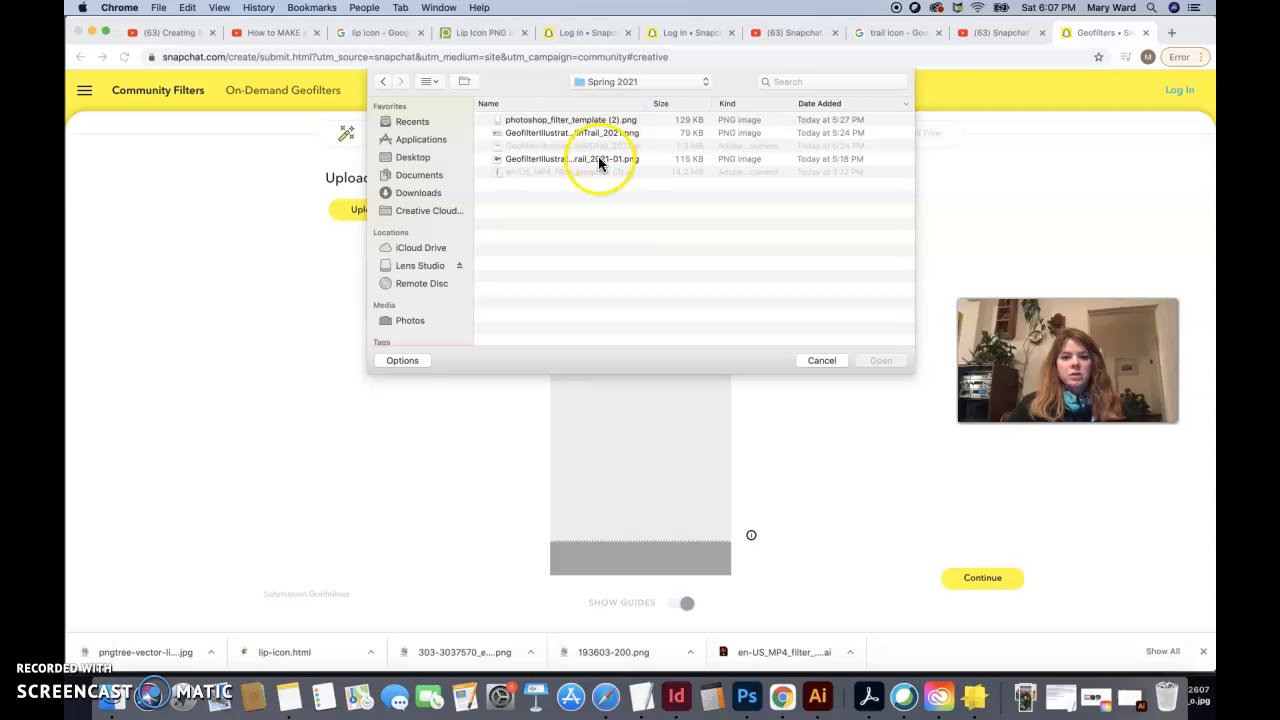
pyautogui.click(552, 119)
pyautogui.click(875, 361)
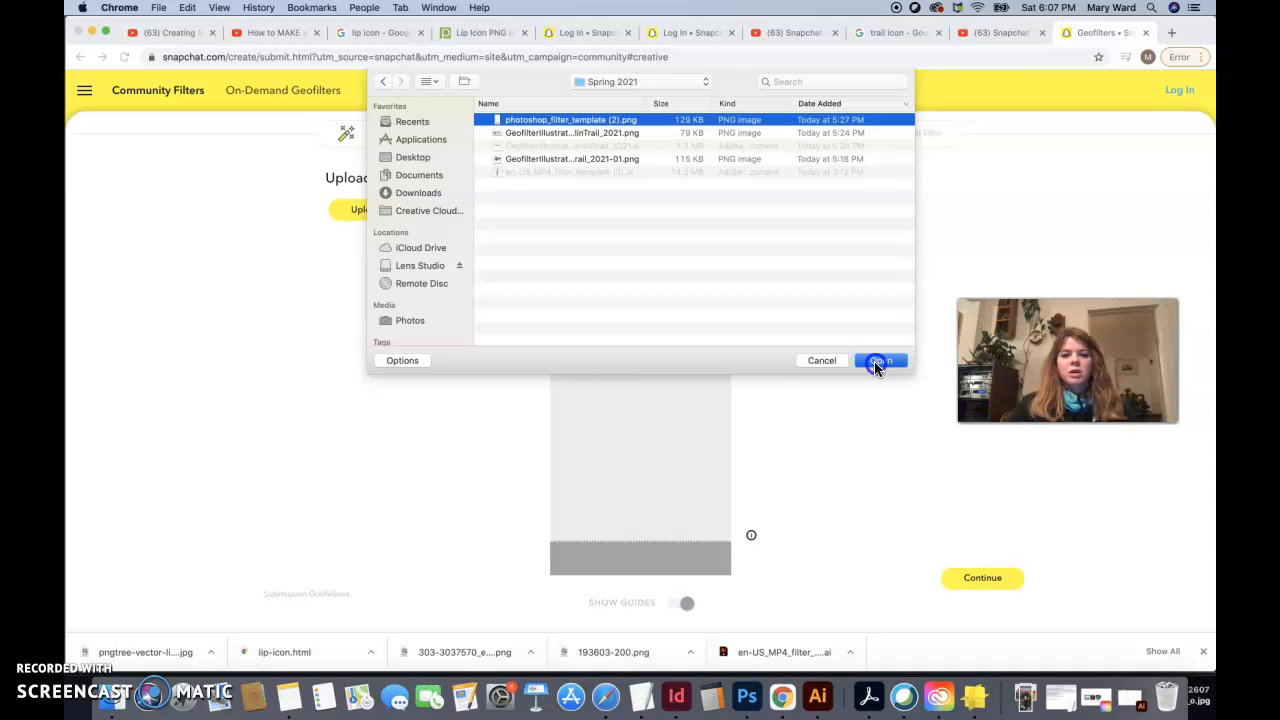
pyautogui.click(874, 361)
pyautogui.click(643, 533)
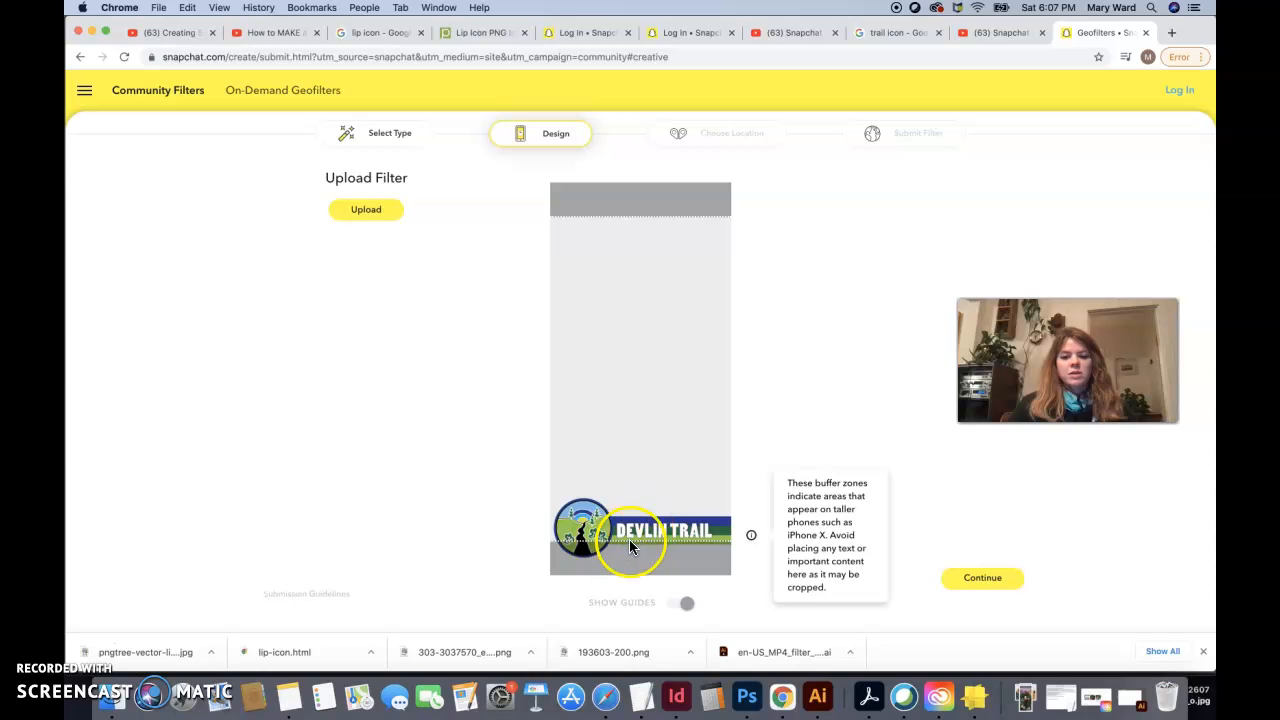
pyautogui.click(666, 604)
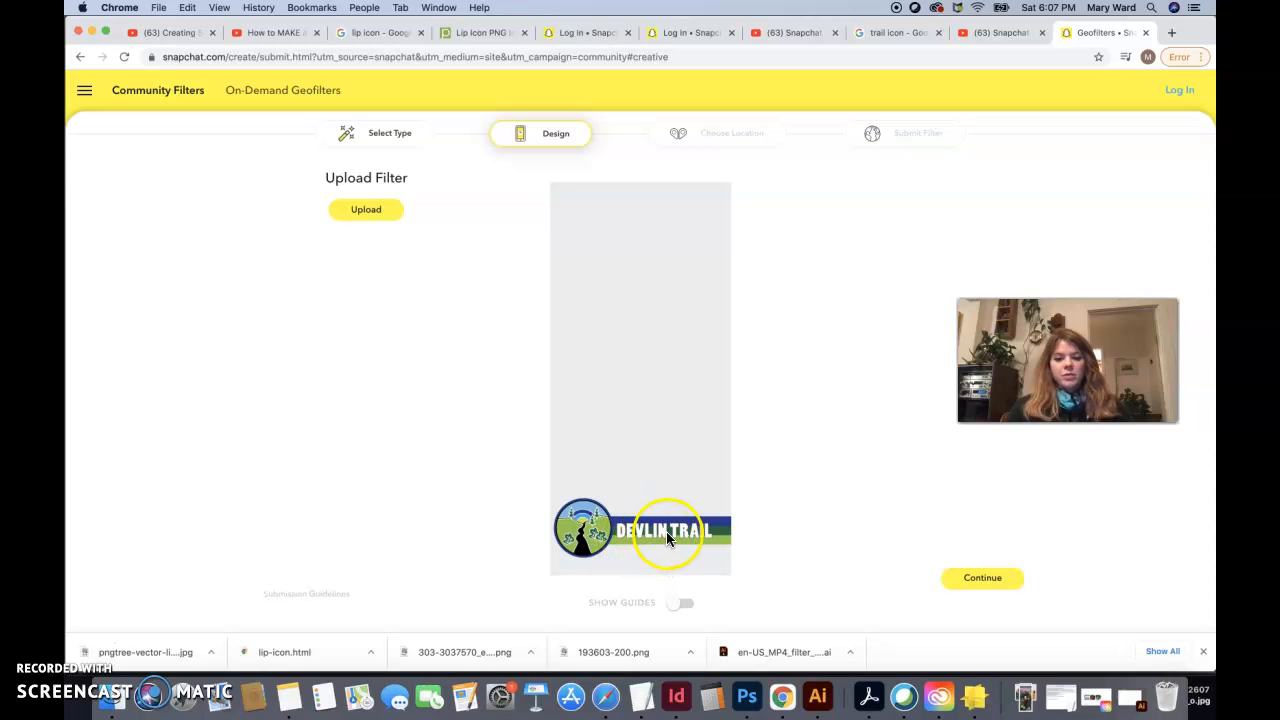
pyautogui.click(993, 580)
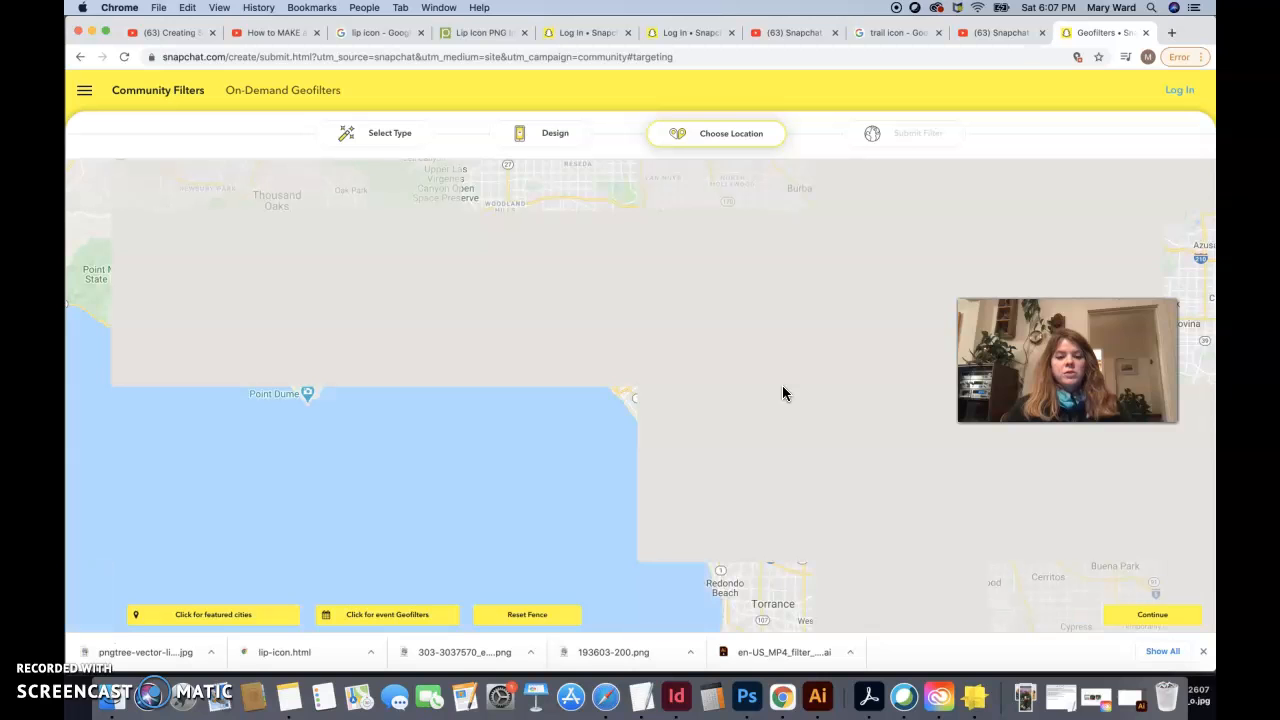
# - Search the map for Havre, MT and zoom in five levels, clearing an accidental fence point
pyautogui.click(263, 182)
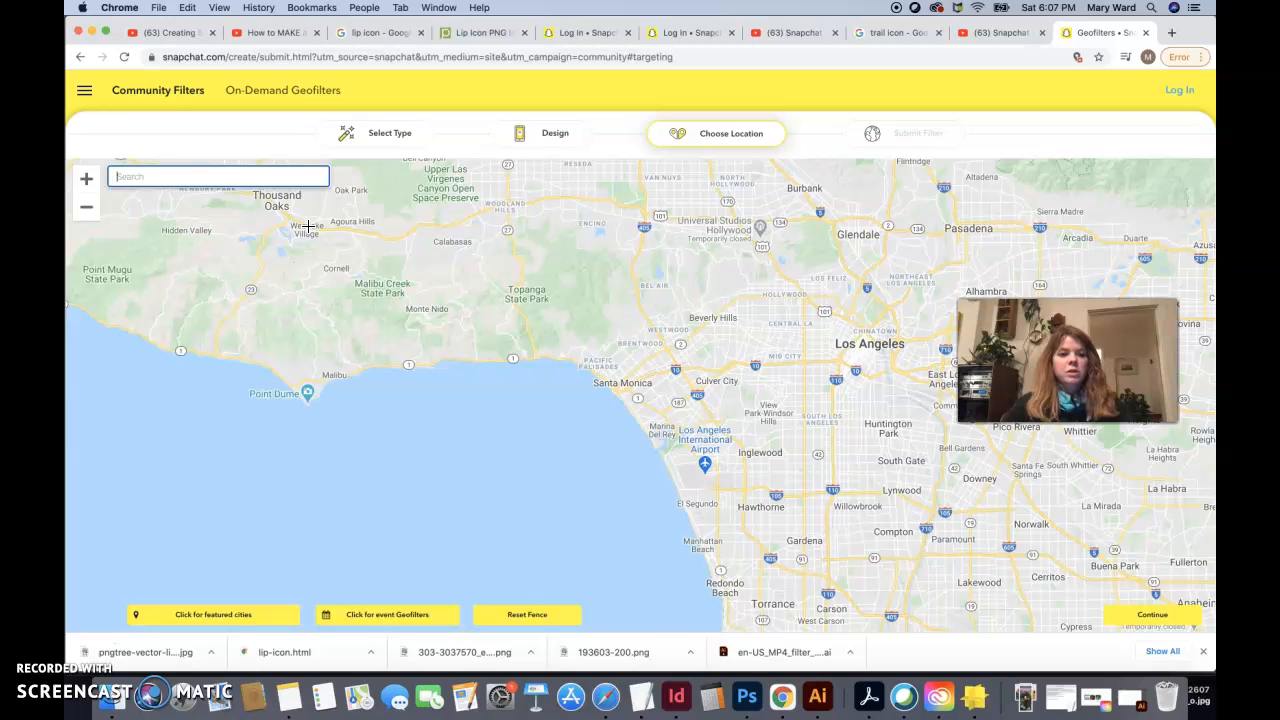
pyautogui.write('Havre')
pyautogui.click(243, 220)
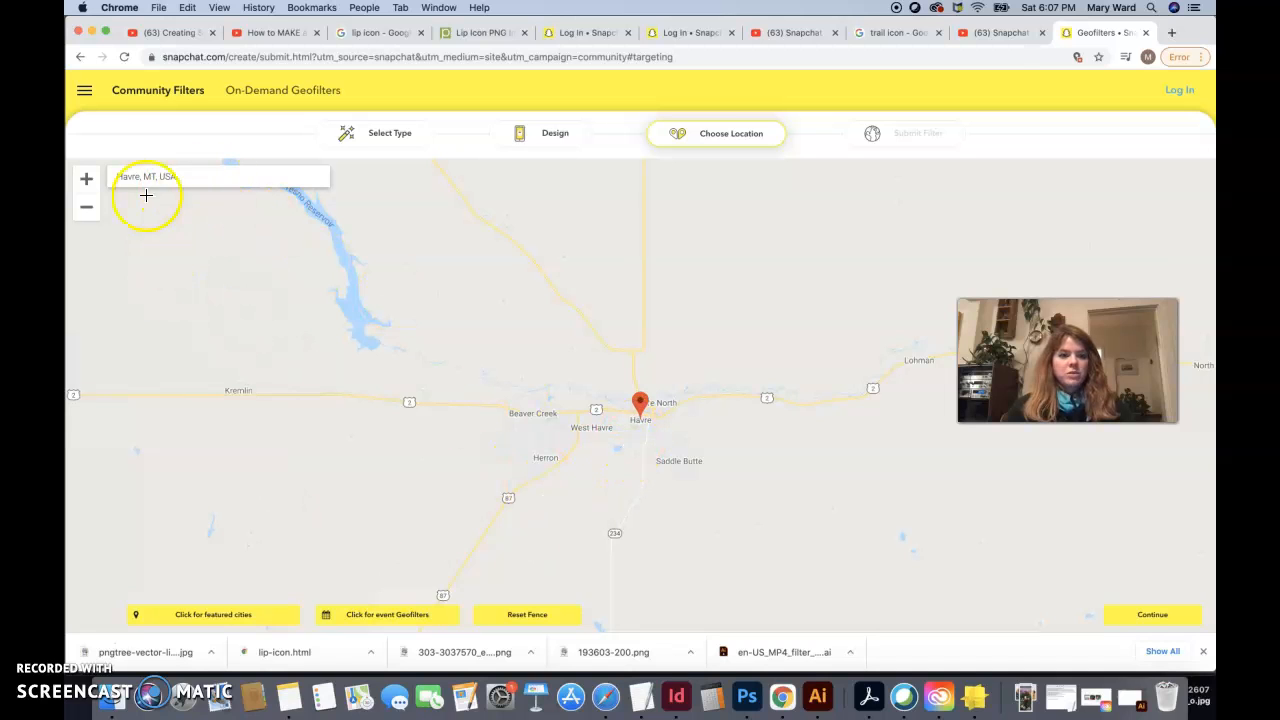
pyautogui.click(86, 181)
pyautogui.click(86, 181)
pyautogui.click(86, 181)
pyautogui.click(86, 181)
pyautogui.click(86, 181)
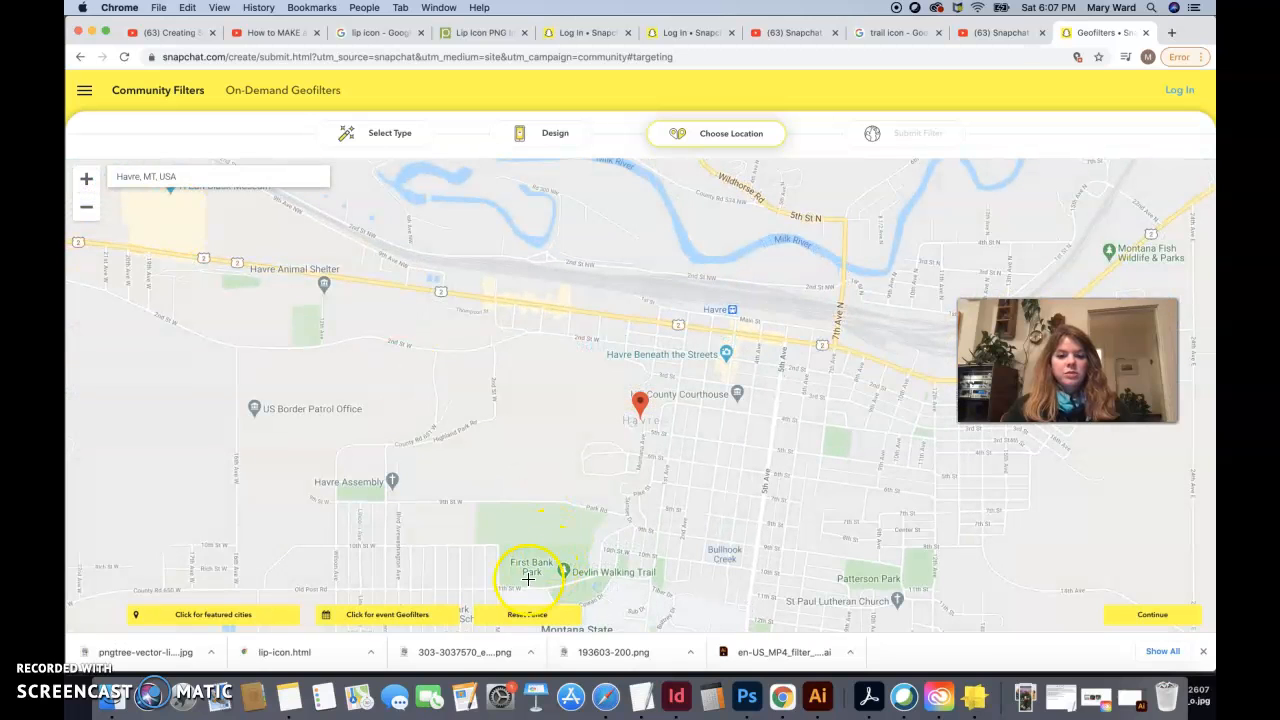
pyautogui.scroll(-2, 548, 565)
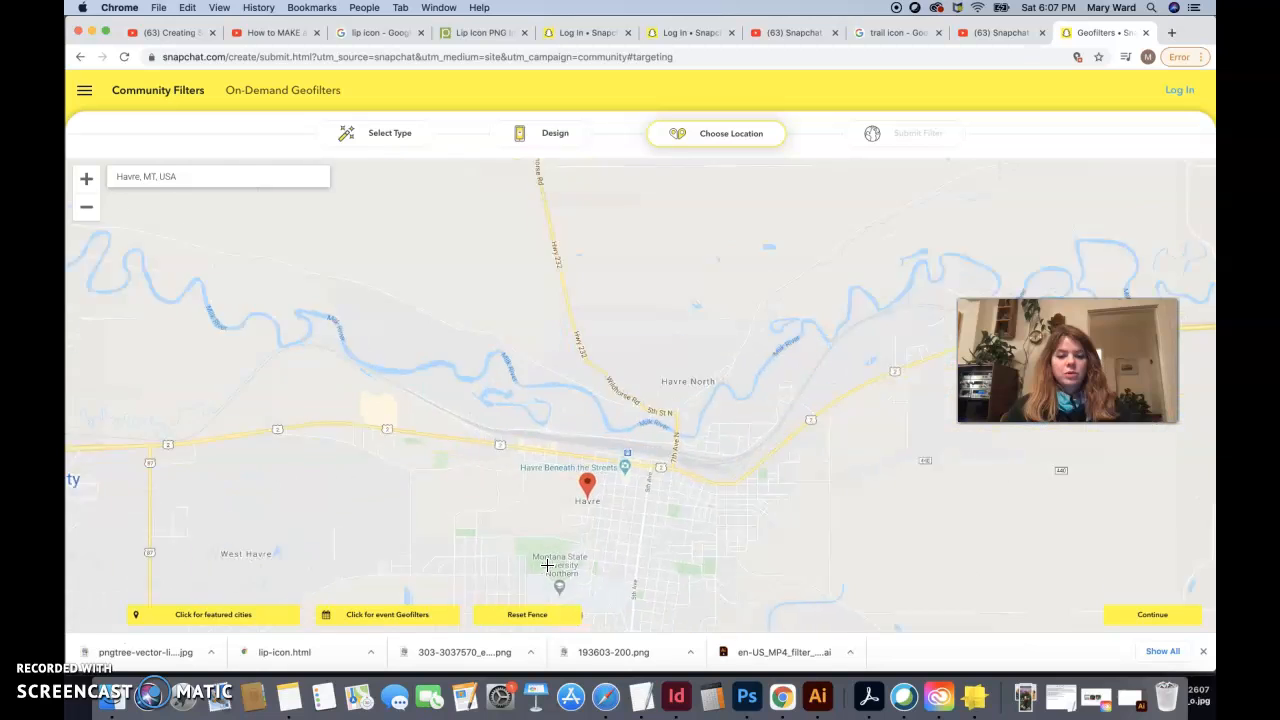
pyautogui.click(561, 589)
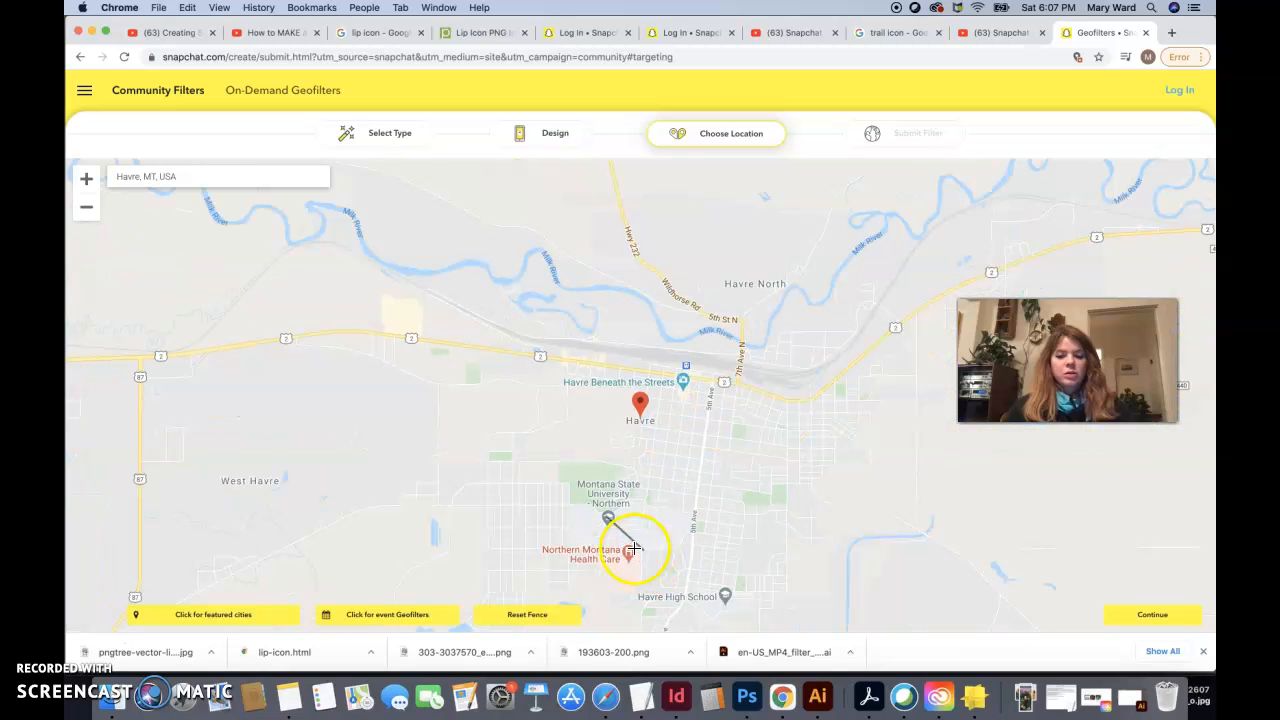
pyautogui.click(510, 617)
# - Search for 'msu', jump to Montana State University - Northern, and zoom in three levels
pyautogui.click(220, 180)
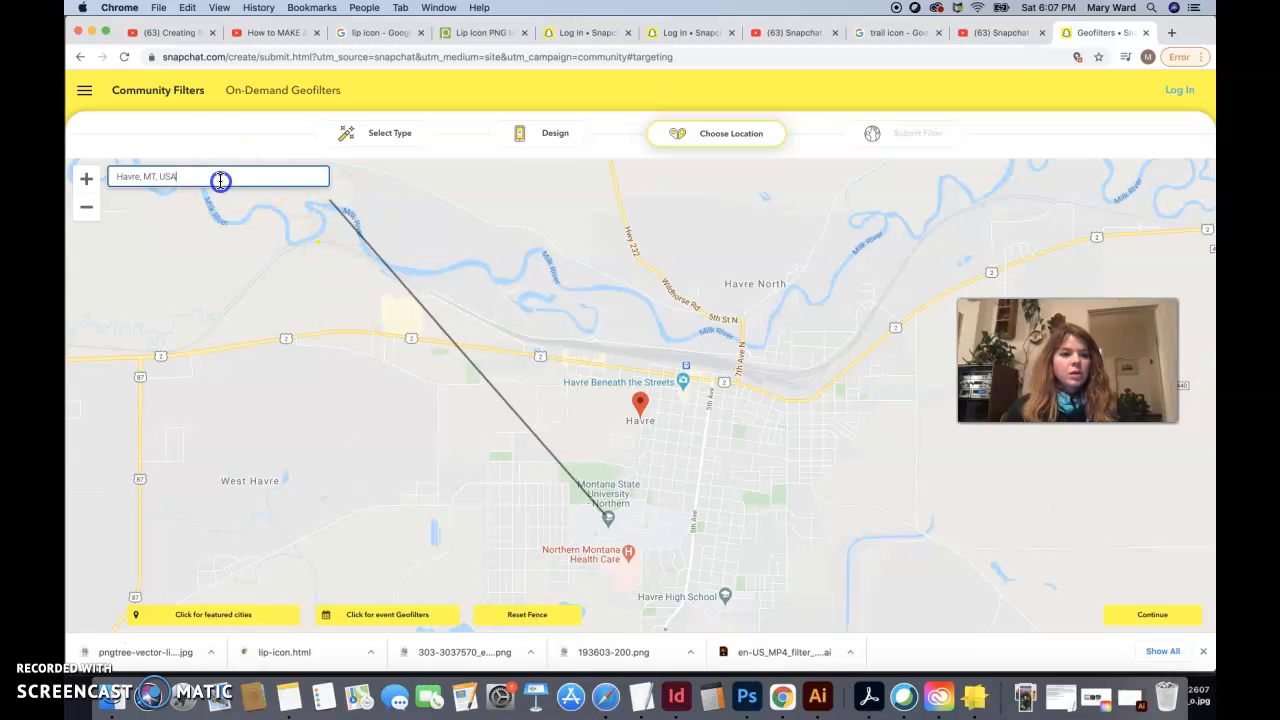
pyautogui.click(116, 177)
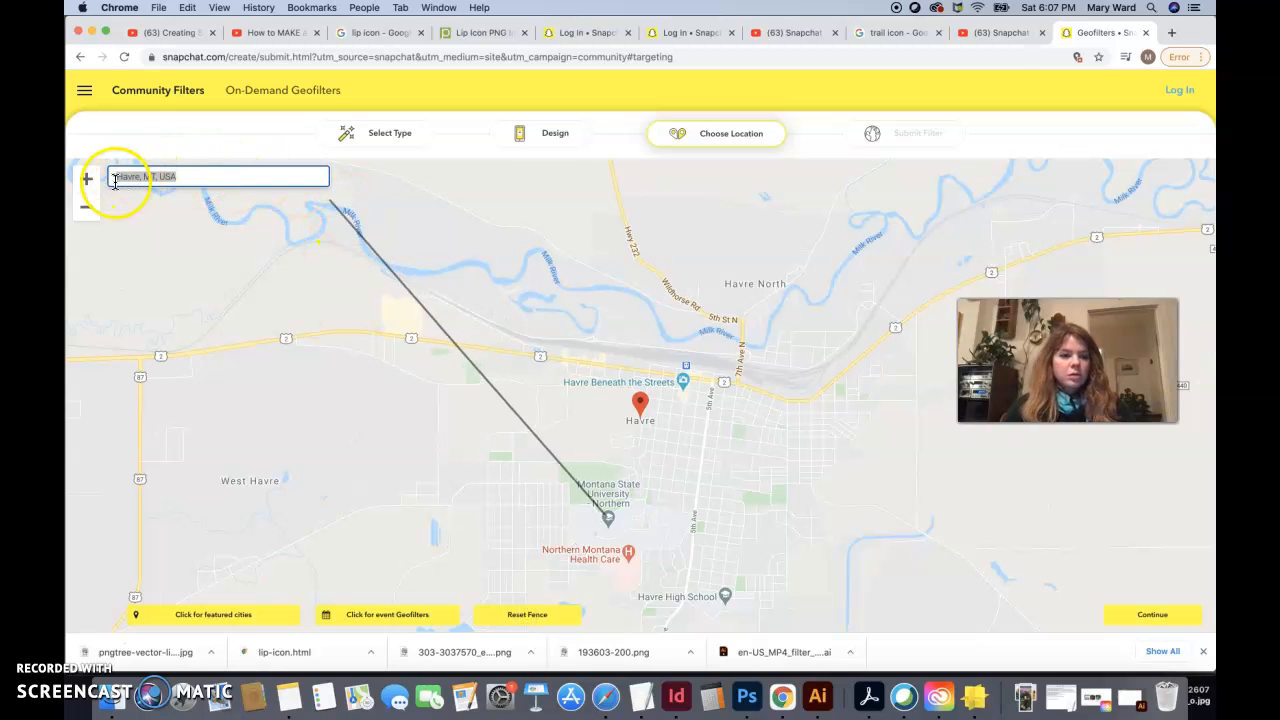
pyautogui.write('msun')
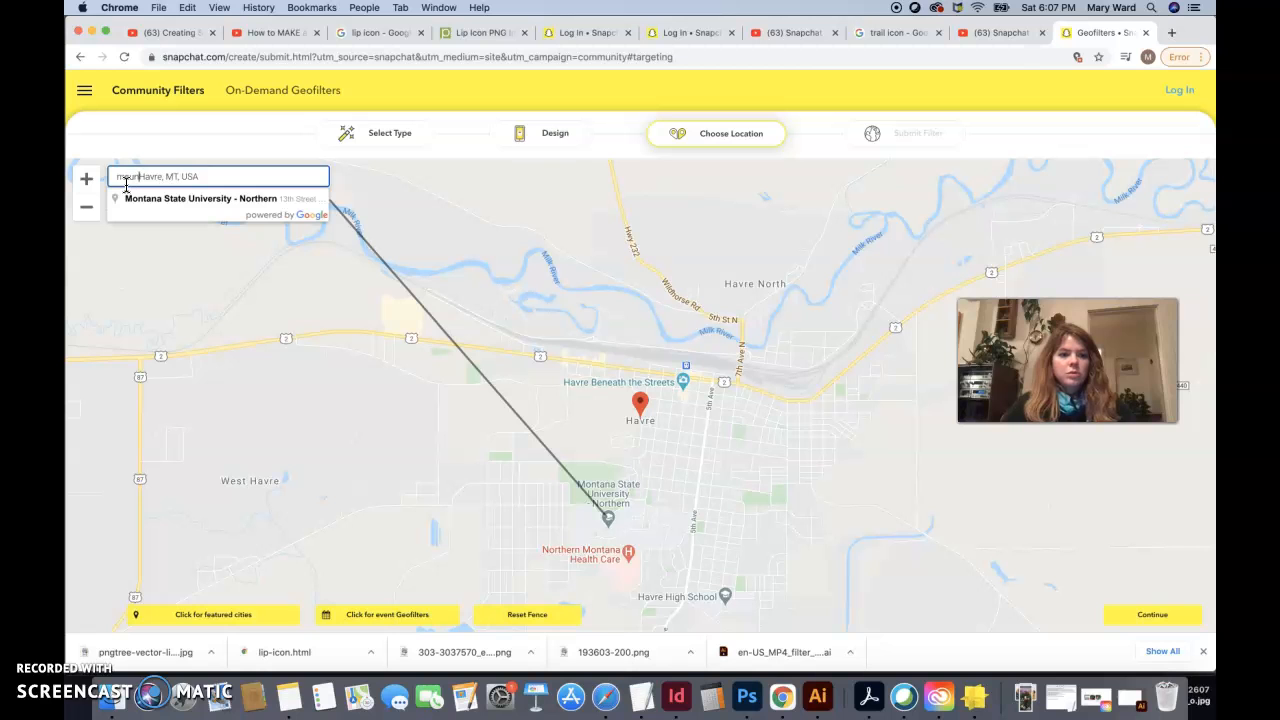
pyautogui.click(166, 199)
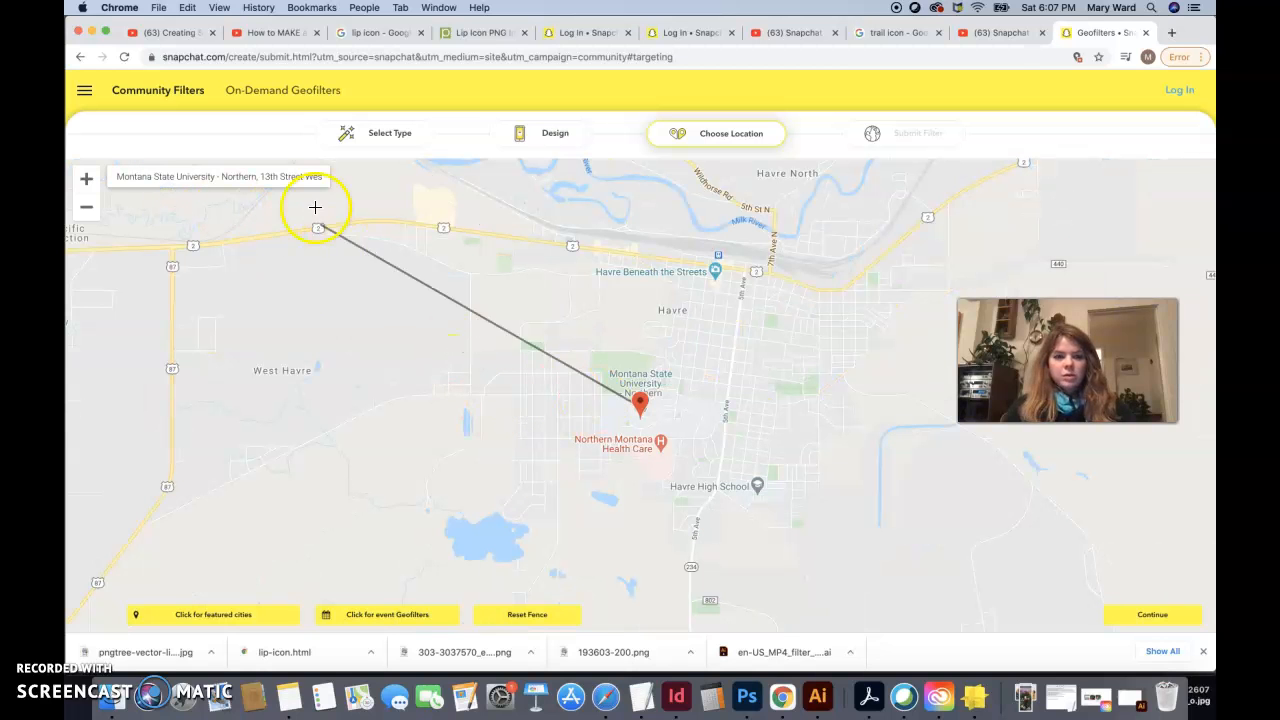
pyautogui.click(87, 179)
pyautogui.click(87, 179)
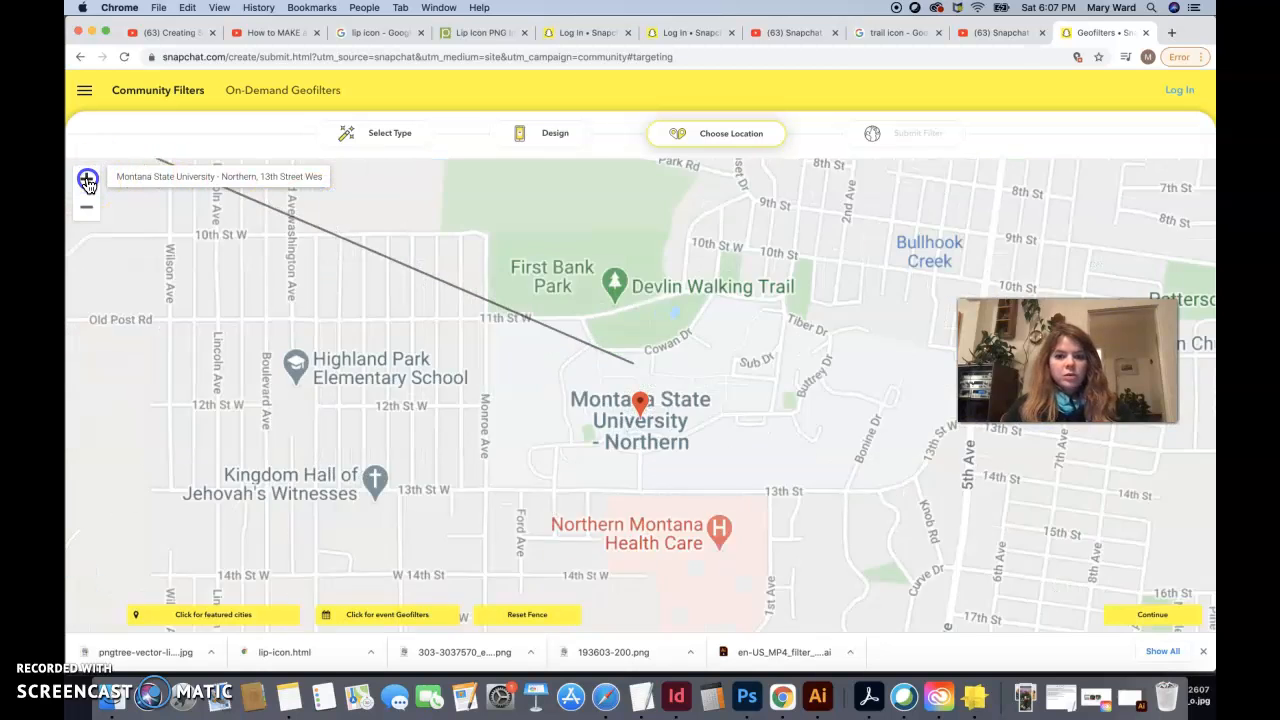
pyautogui.click(87, 179)
# - Clear the stray geofence line from the map
pyautogui.click(523, 620)
pyautogui.click(498, 619)
pyautogui.tripleClick(525, 618)
pyautogui.scroll(2, 538, 356)
pyautogui.scroll(-2, 538, 356)
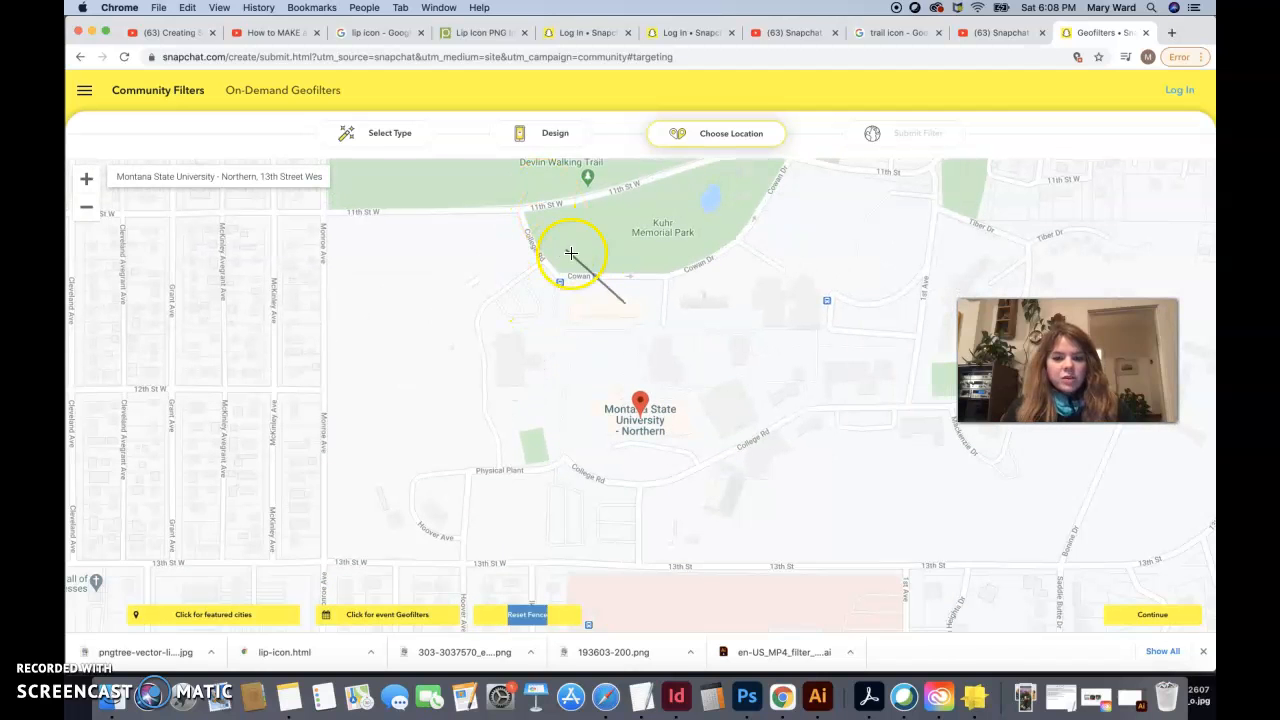
pyautogui.scroll(-3, 559, 281)
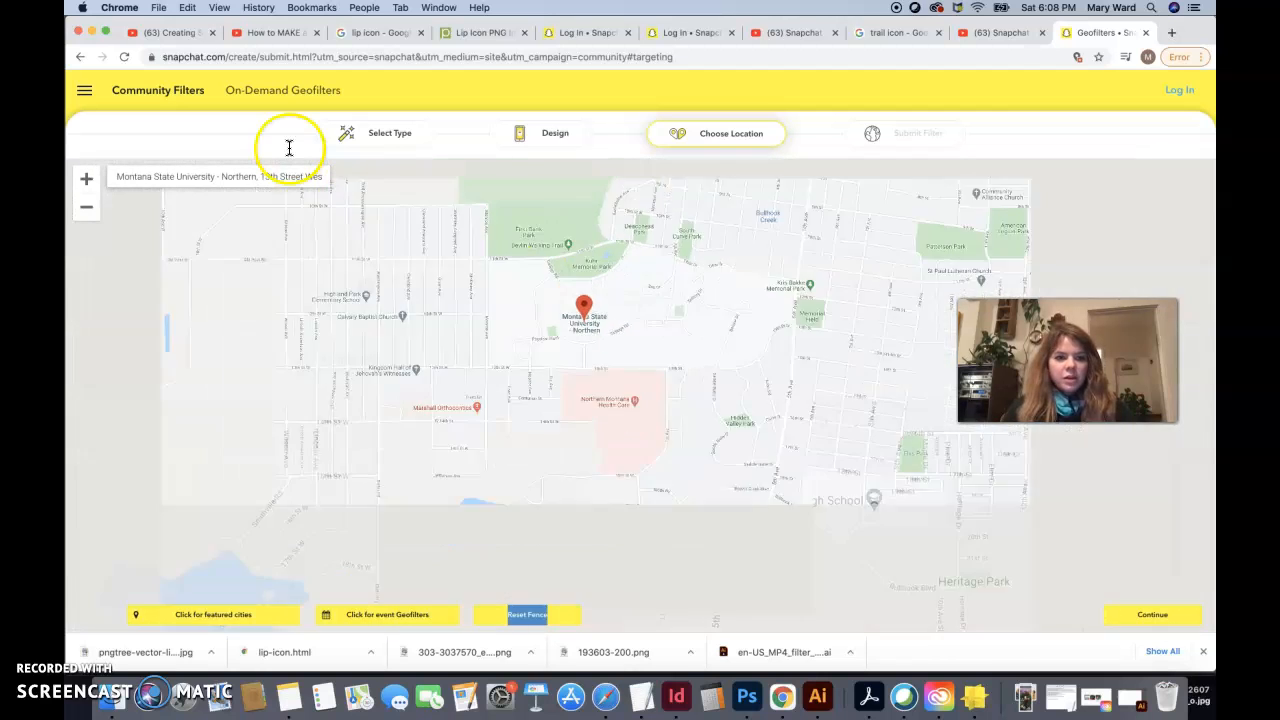
# - Return to the Choose Location step and zoom the map in one level
pyautogui.click(80, 57)
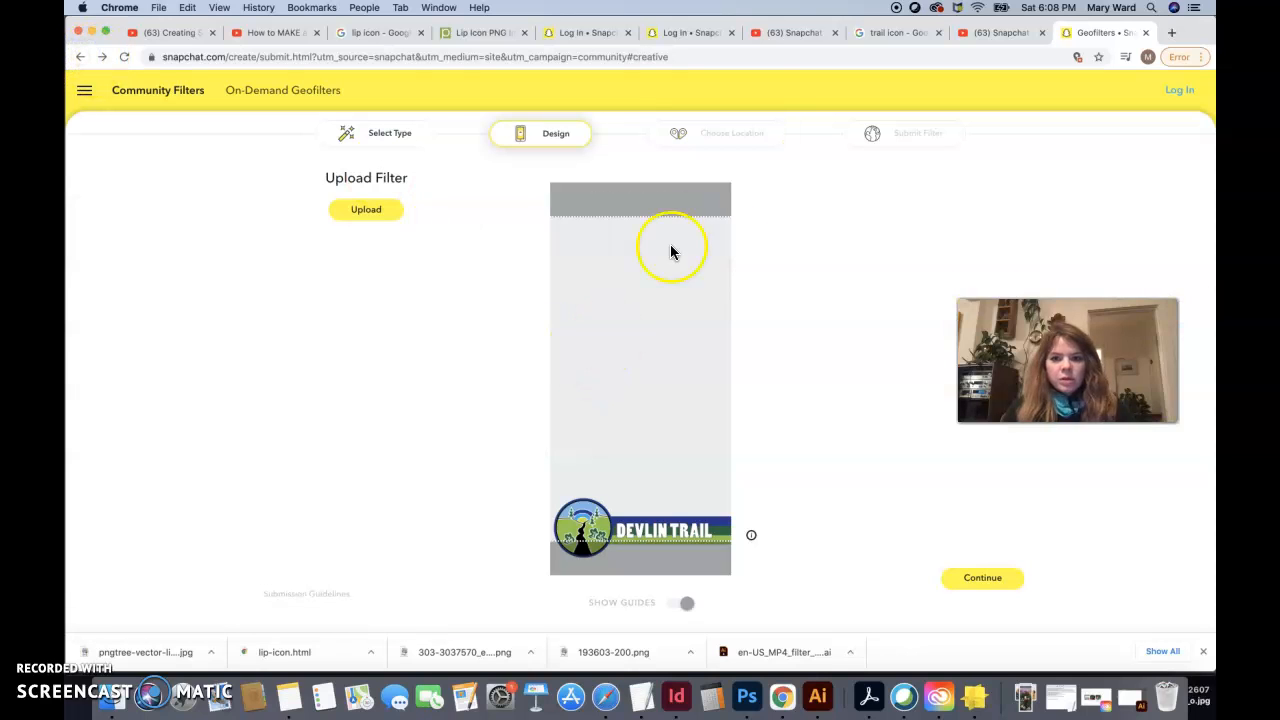
pyautogui.click(721, 148)
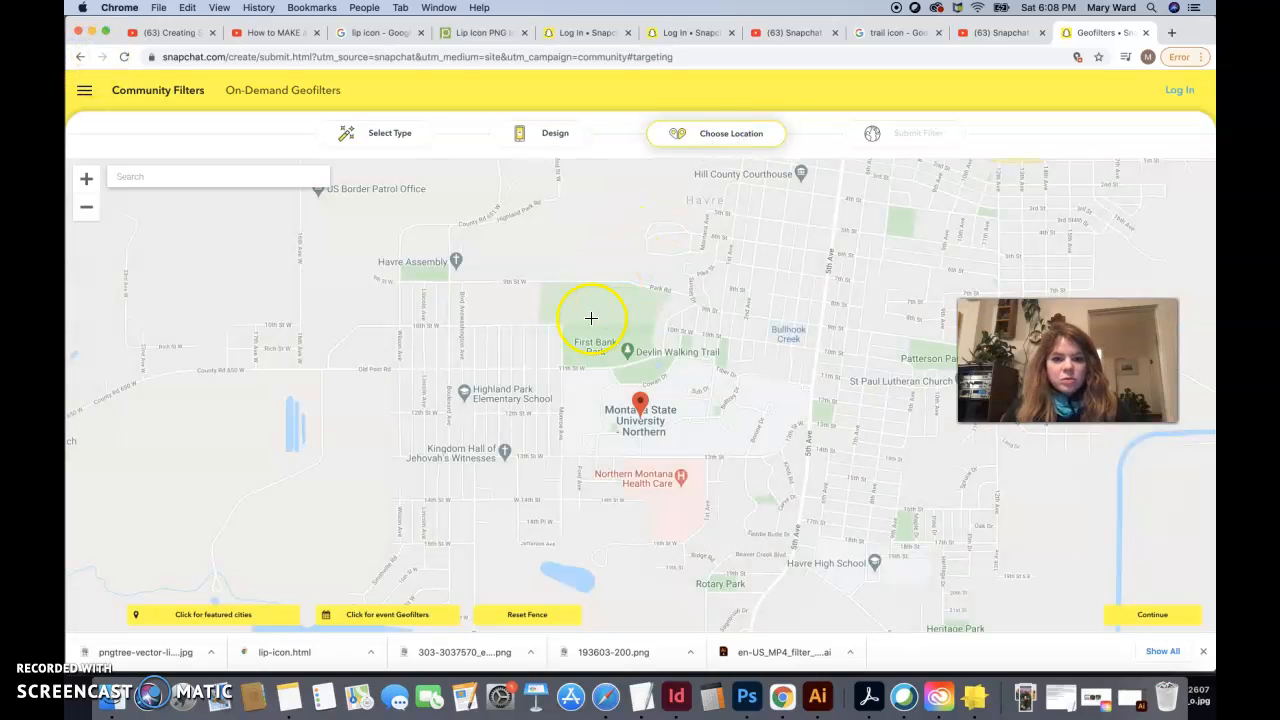
pyautogui.click(87, 180)
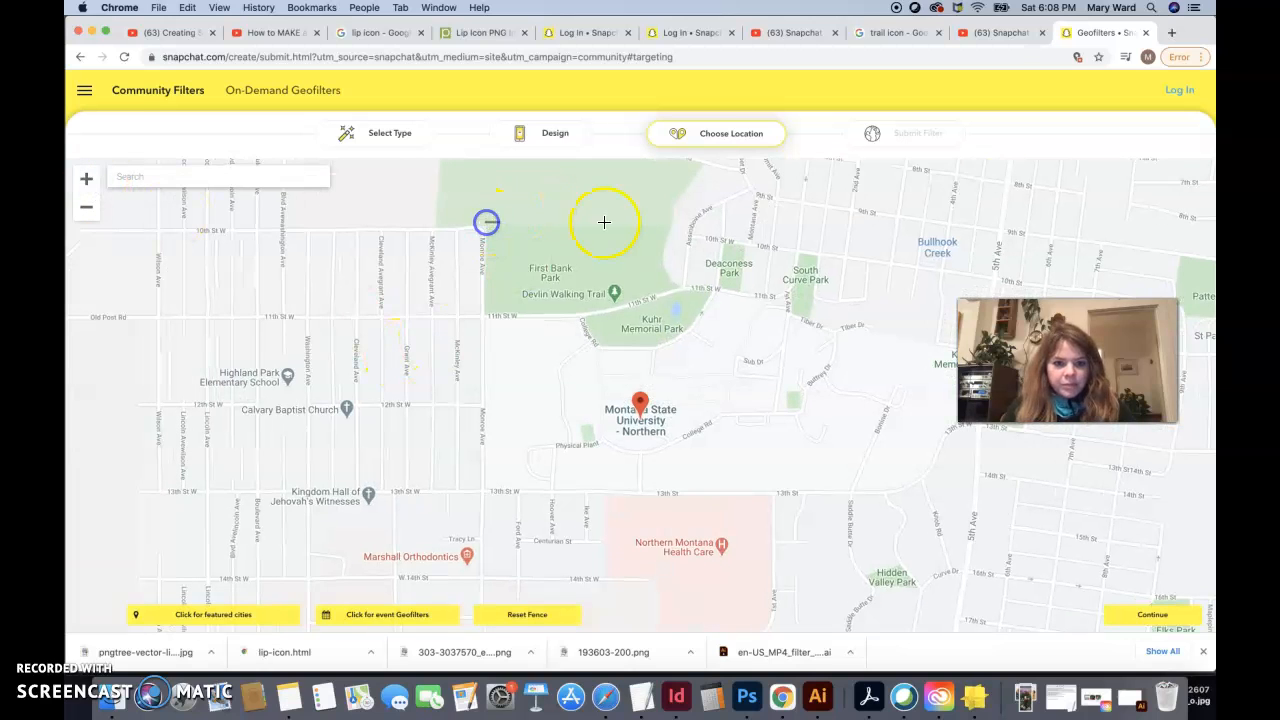
# - Draw a closed geofence around First Bank Park and the Devlin Walking Trail, then continue
pyautogui.click(667, 224)
pyautogui.click(664, 240)
pyautogui.click(663, 259)
pyautogui.click(678, 287)
pyautogui.click(656, 296)
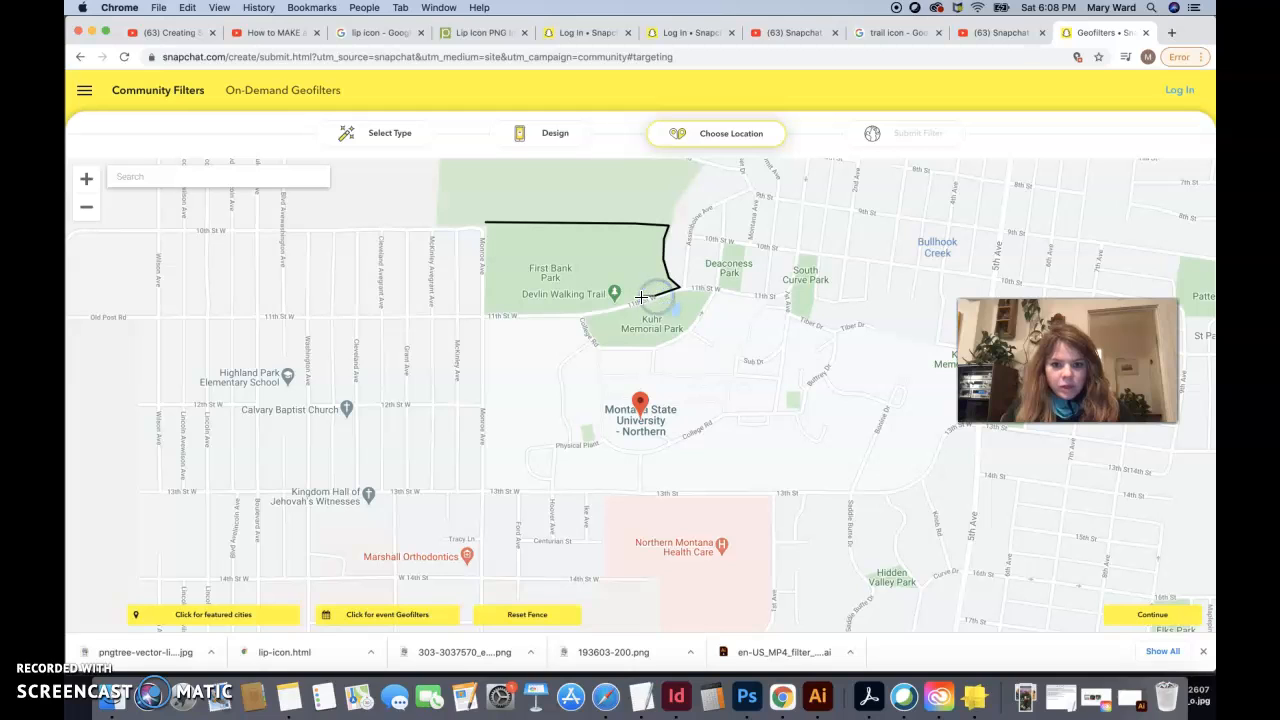
pyautogui.click(588, 313)
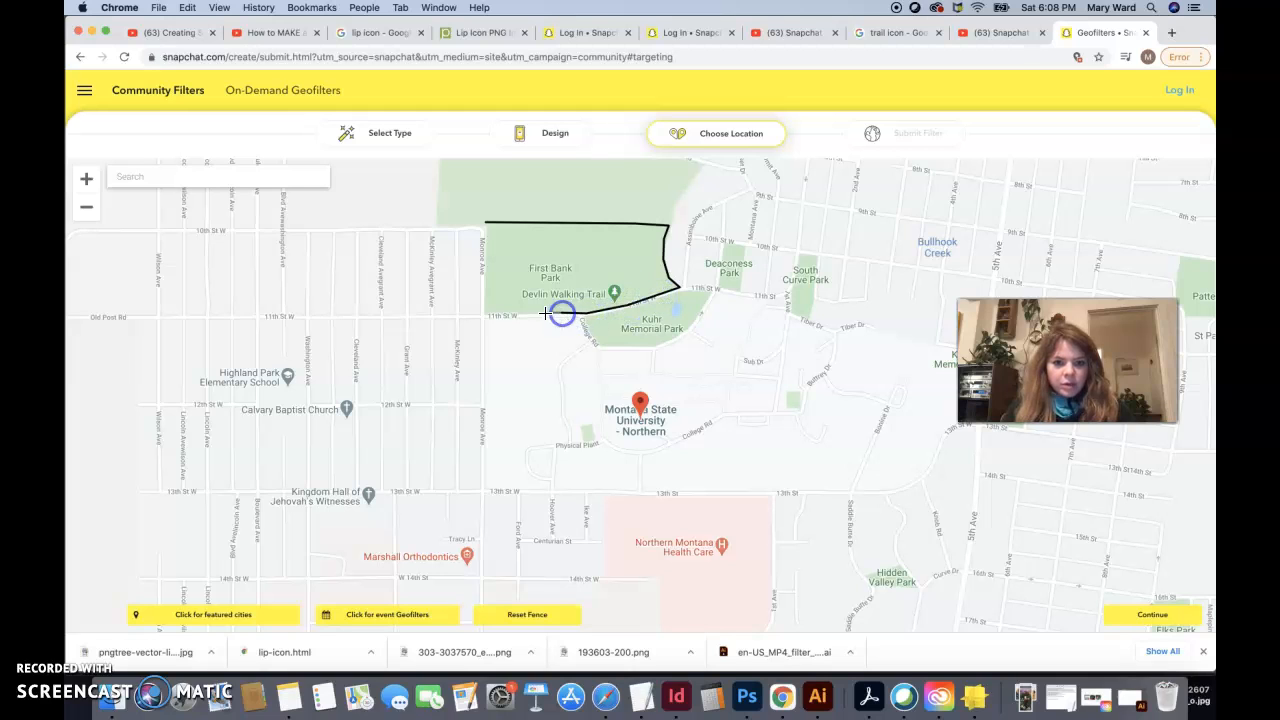
pyautogui.click(484, 314)
pyautogui.click(485, 224)
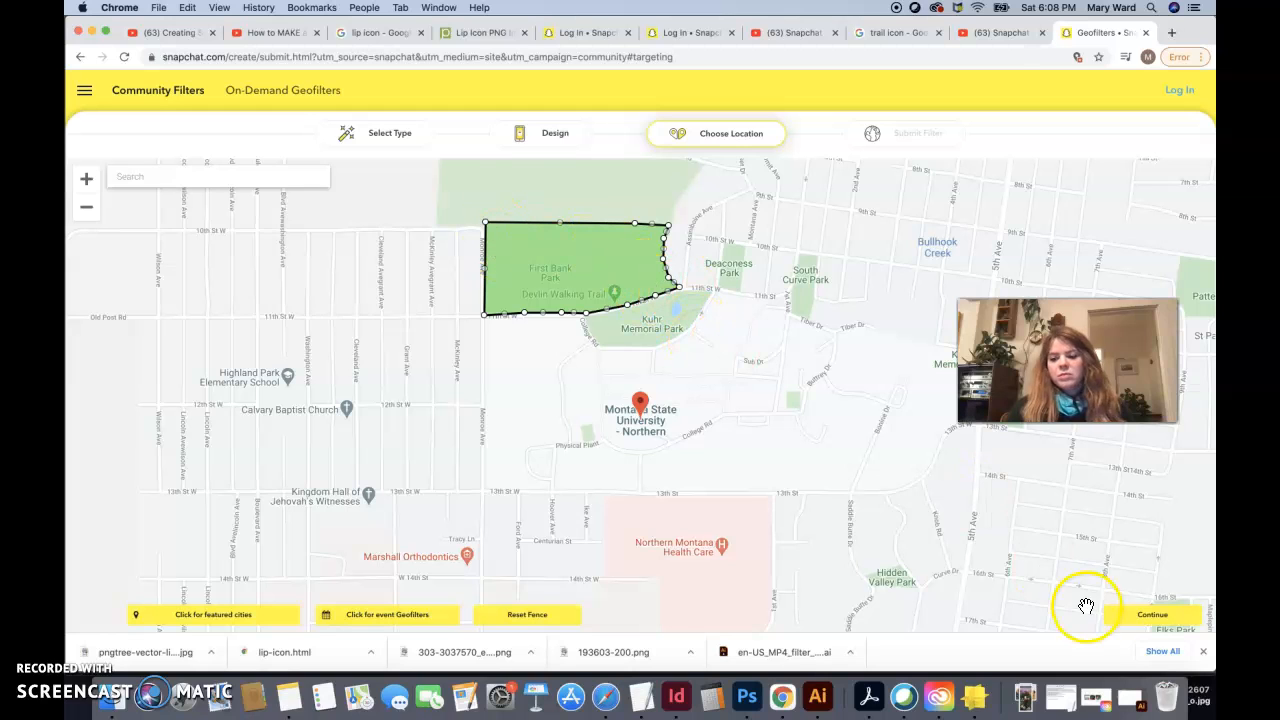
pyautogui.click(1140, 620)
# - Fill in the submitter's e-mail address and full name
pyautogui.click(466, 255)
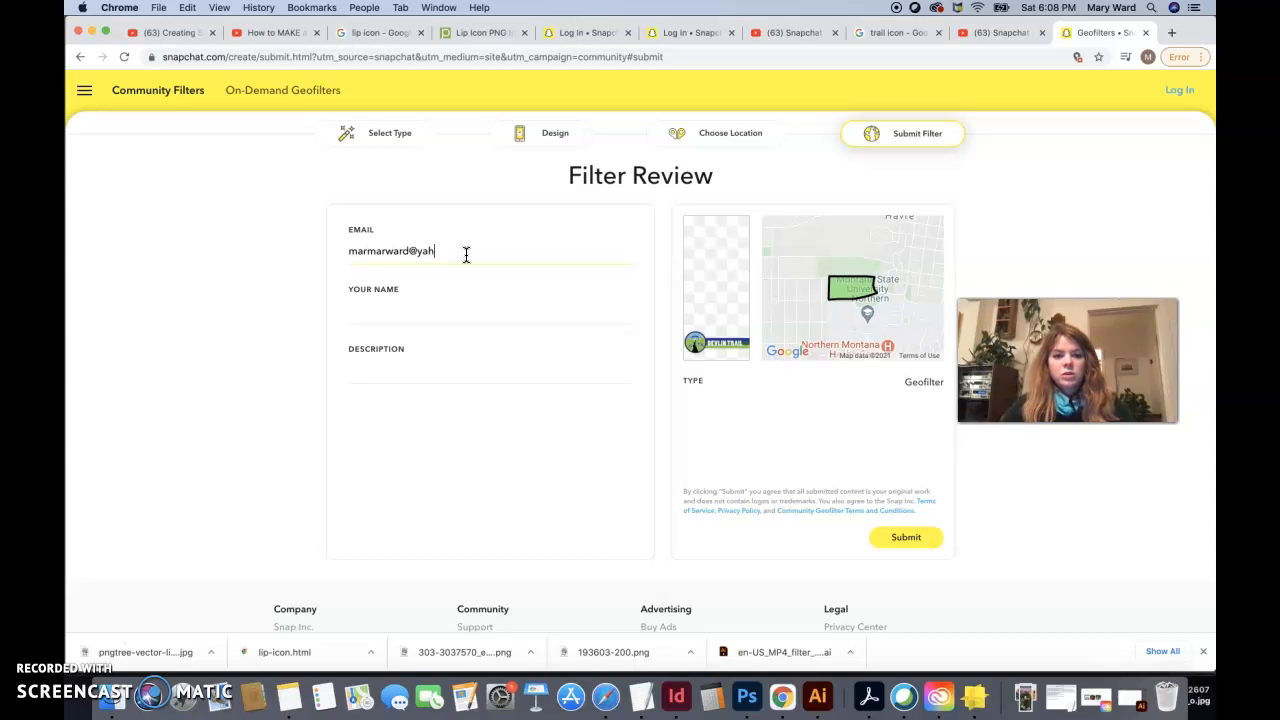
pyautogui.click(387, 254)
pyautogui.click(401, 287)
pyautogui.write('Mary Ward')
# - Write a description of the trail ending 'get some sun and fresh air.'
pyautogui.click(383, 368)
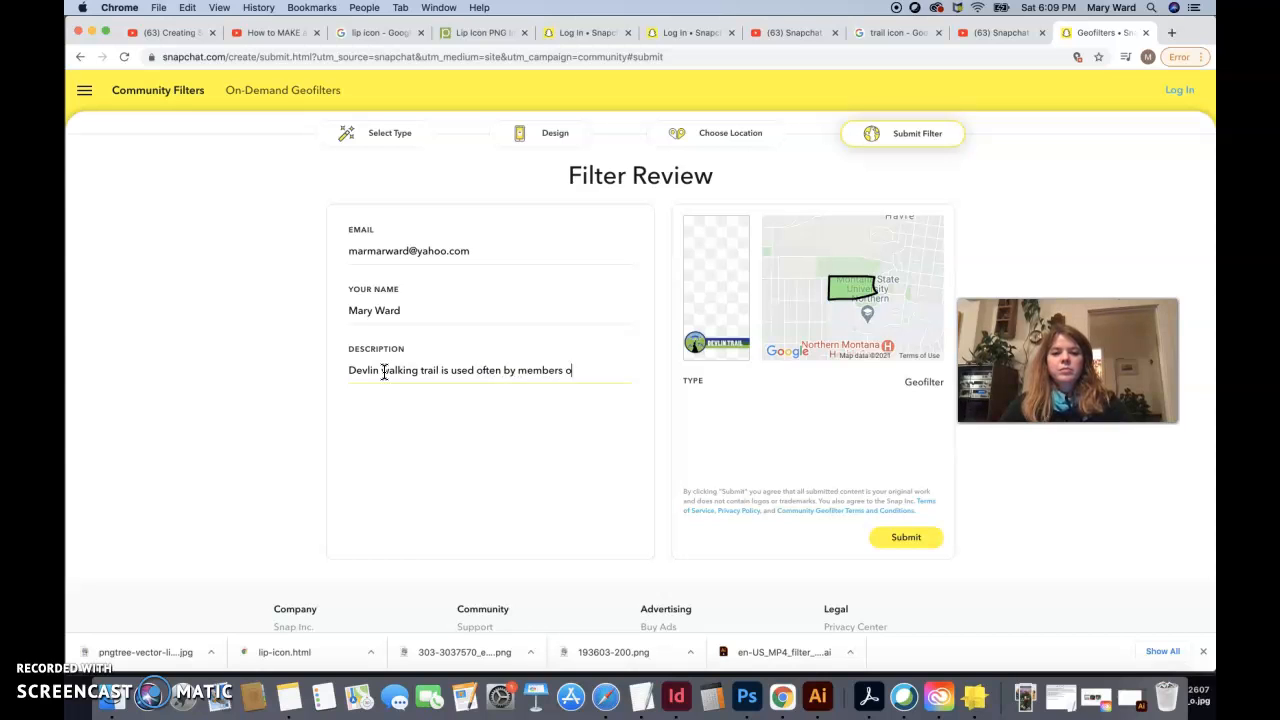
pyautogui.write('our community')
pyautogui.press('BackSpace')
pyautogui.write('. ')
pyautogui.write('It is')
pyautogui.write(' also locat')
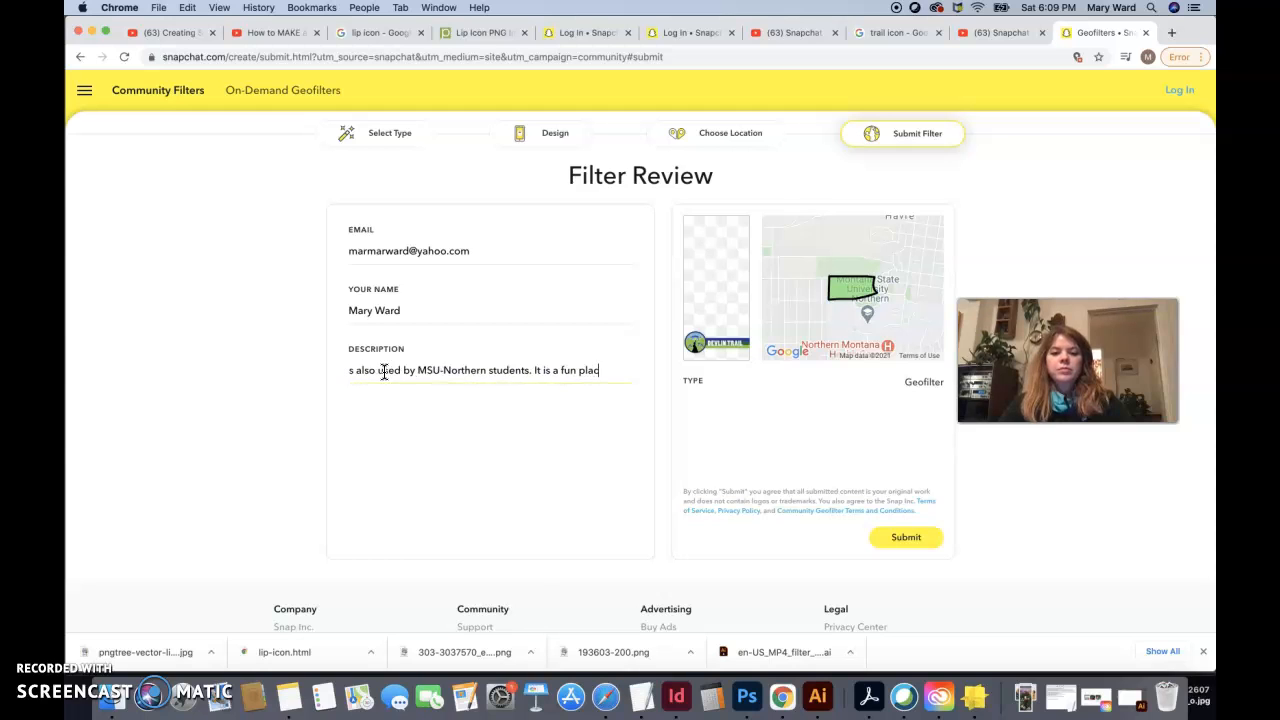
pyautogui.write('get ')
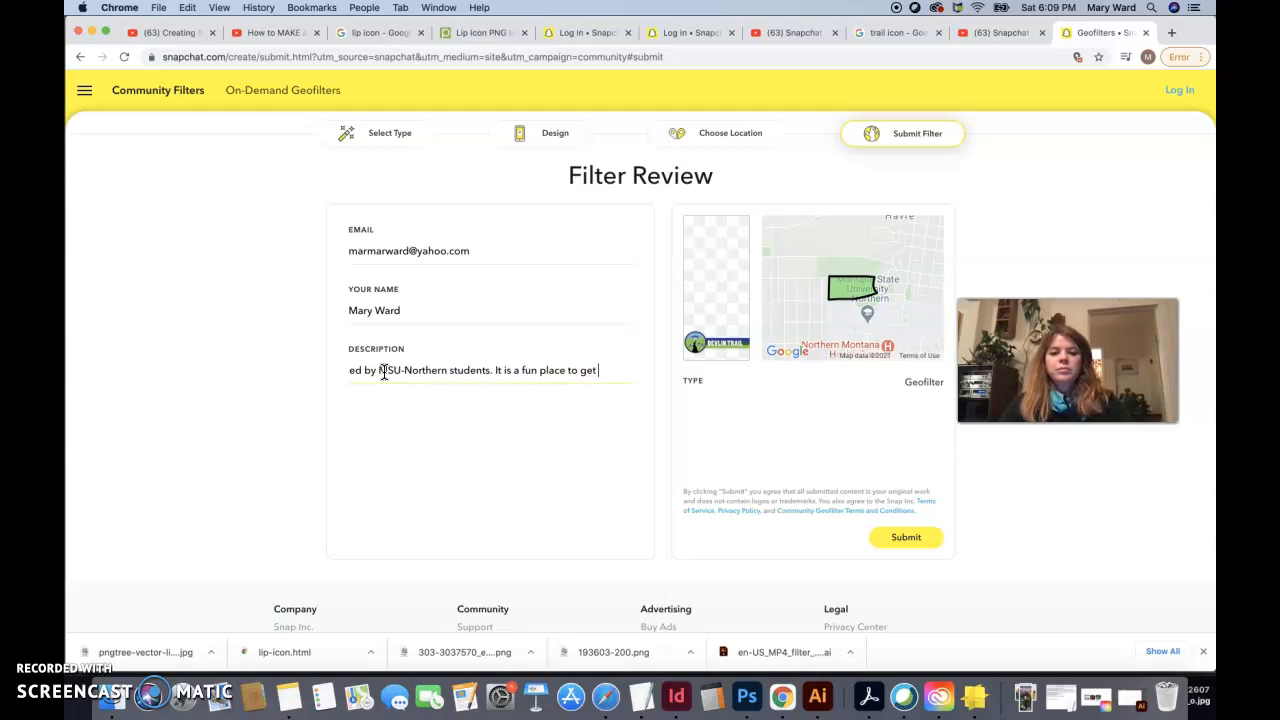
pyautogui.write('some sun and fre')
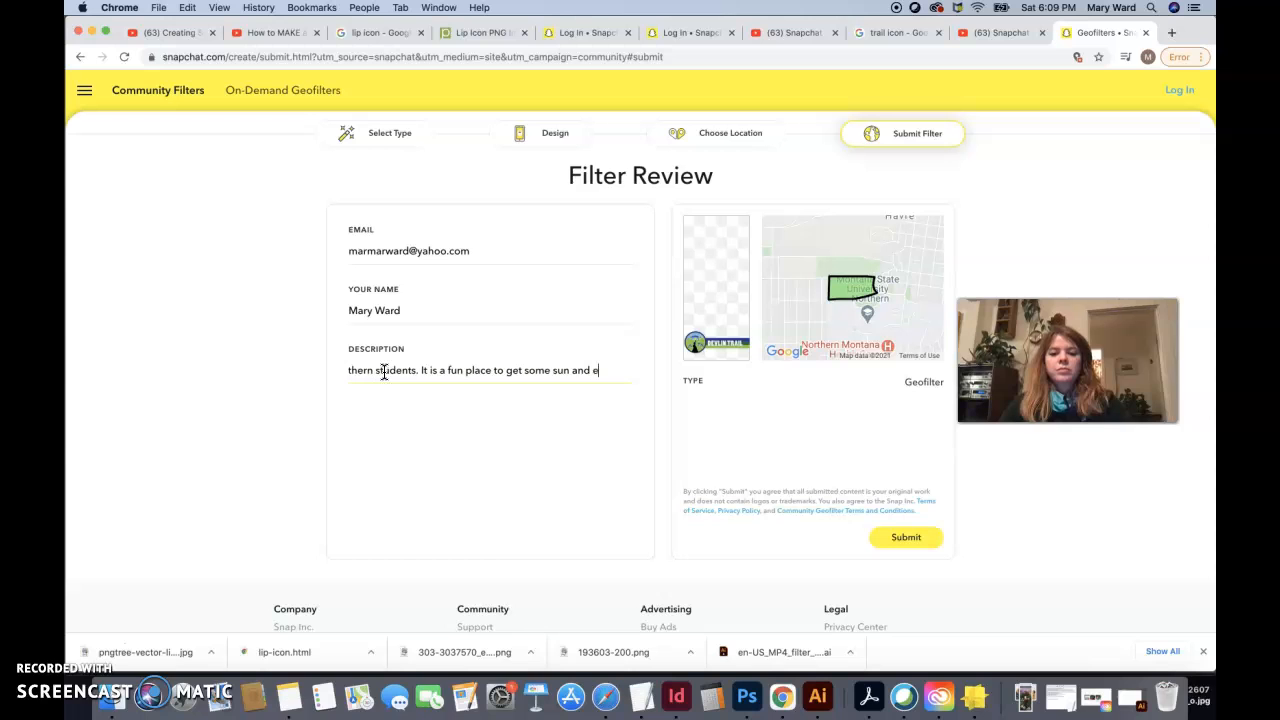
pyautogui.write('sh air.')
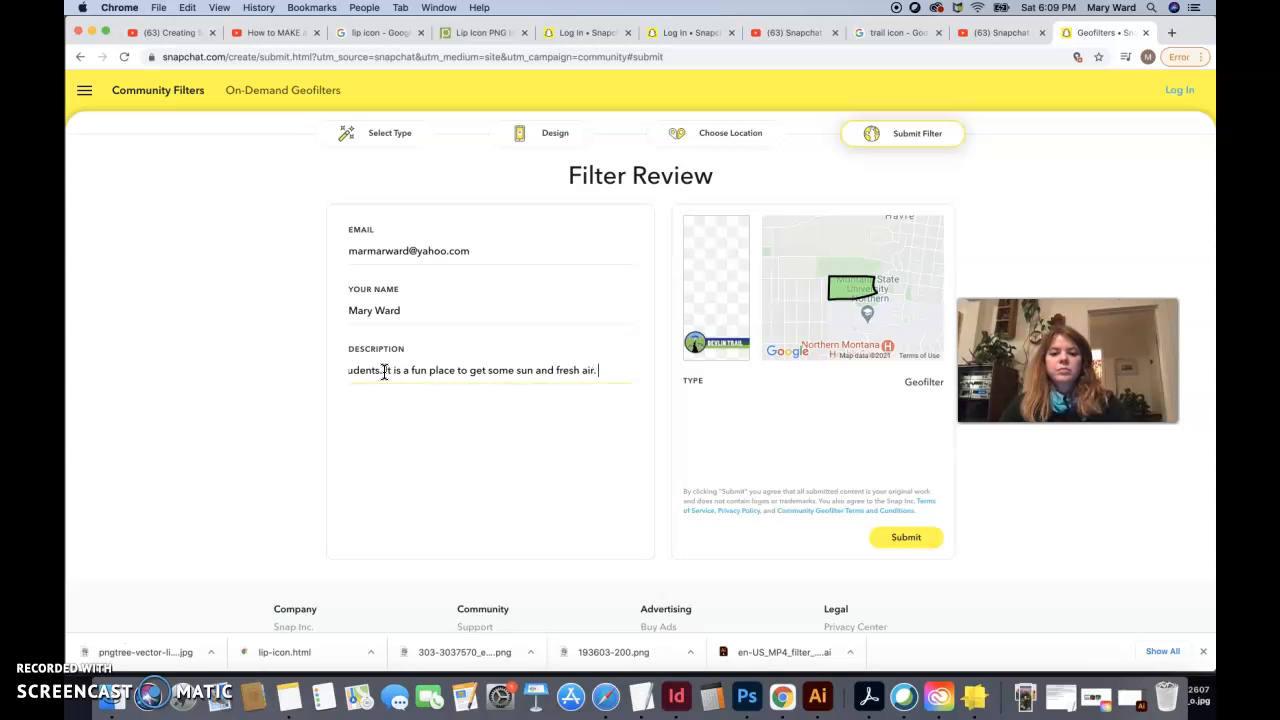
# - Submit the geofilter with 'No thanks, just submit', then switch to Safari
pyautogui.click(922, 539)
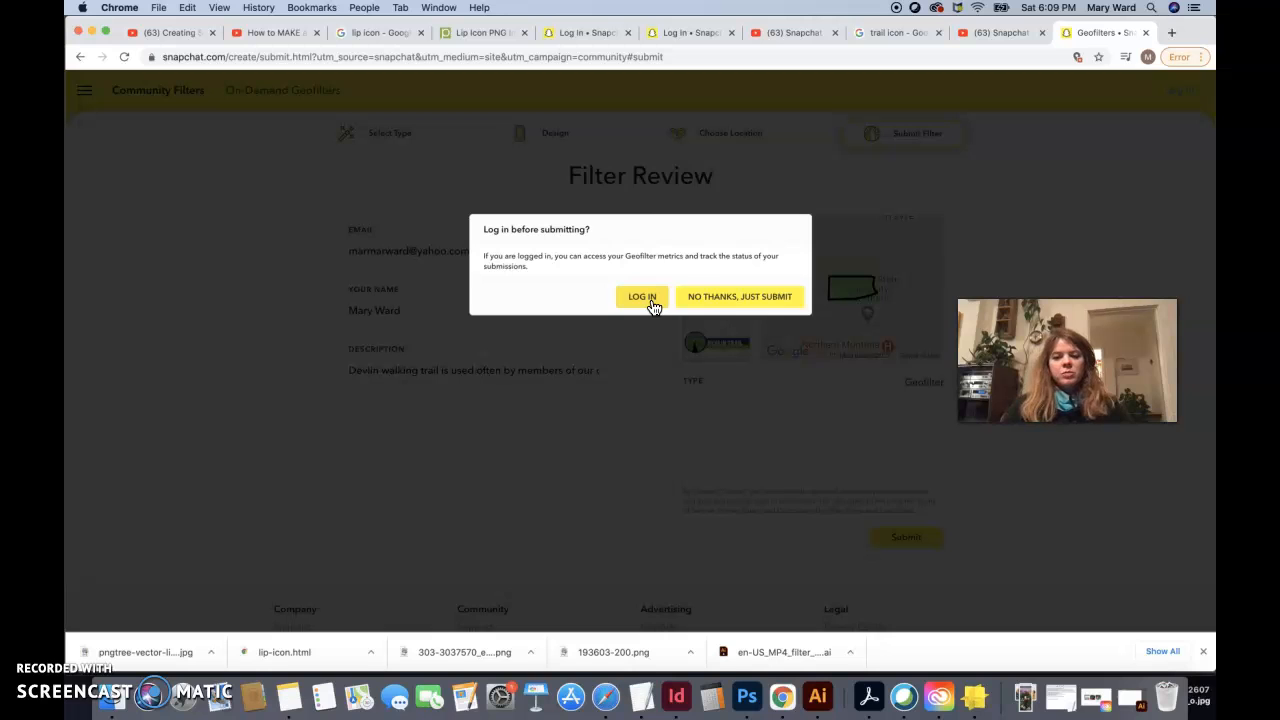
pyautogui.click(713, 306)
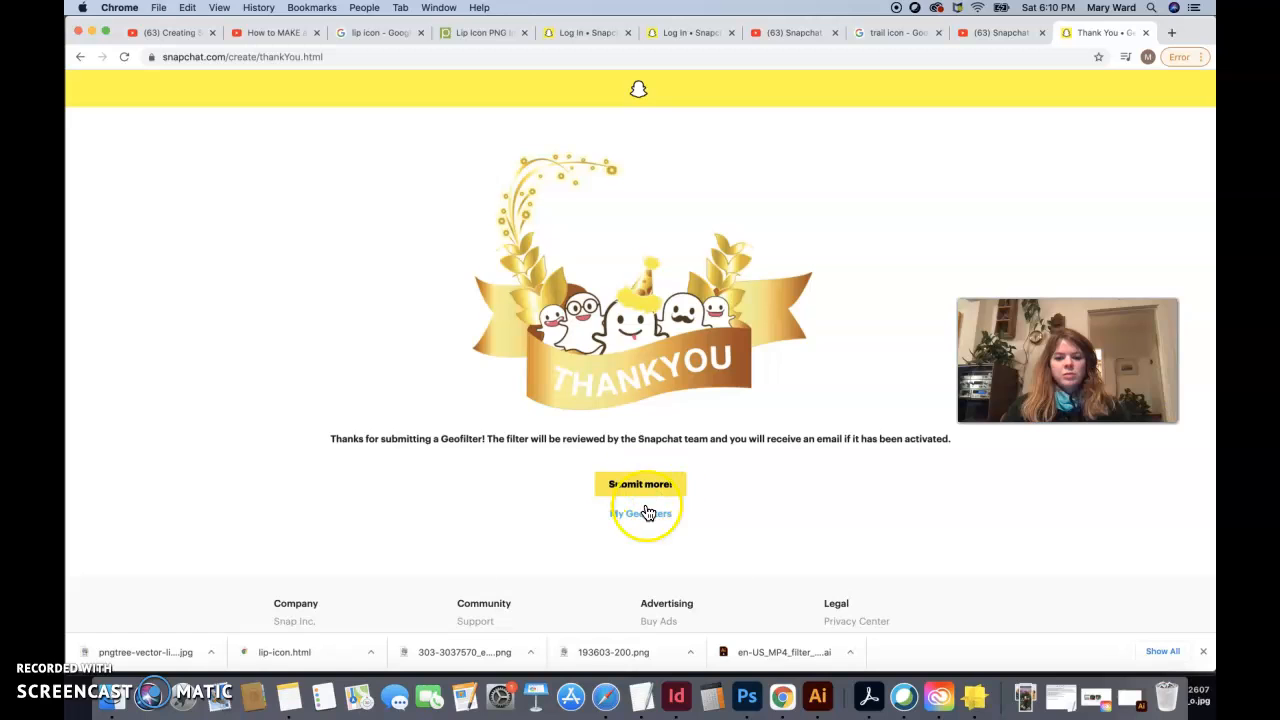
pyautogui.click(606, 697)
# - Load yahoomail.com in a new tab, open the 'Geofilter Submission Successful!' email, and screenshot it
pyautogui.click(1160, 53)
pyautogui.write('yahoomail.com')
pyautogui.press('Return')
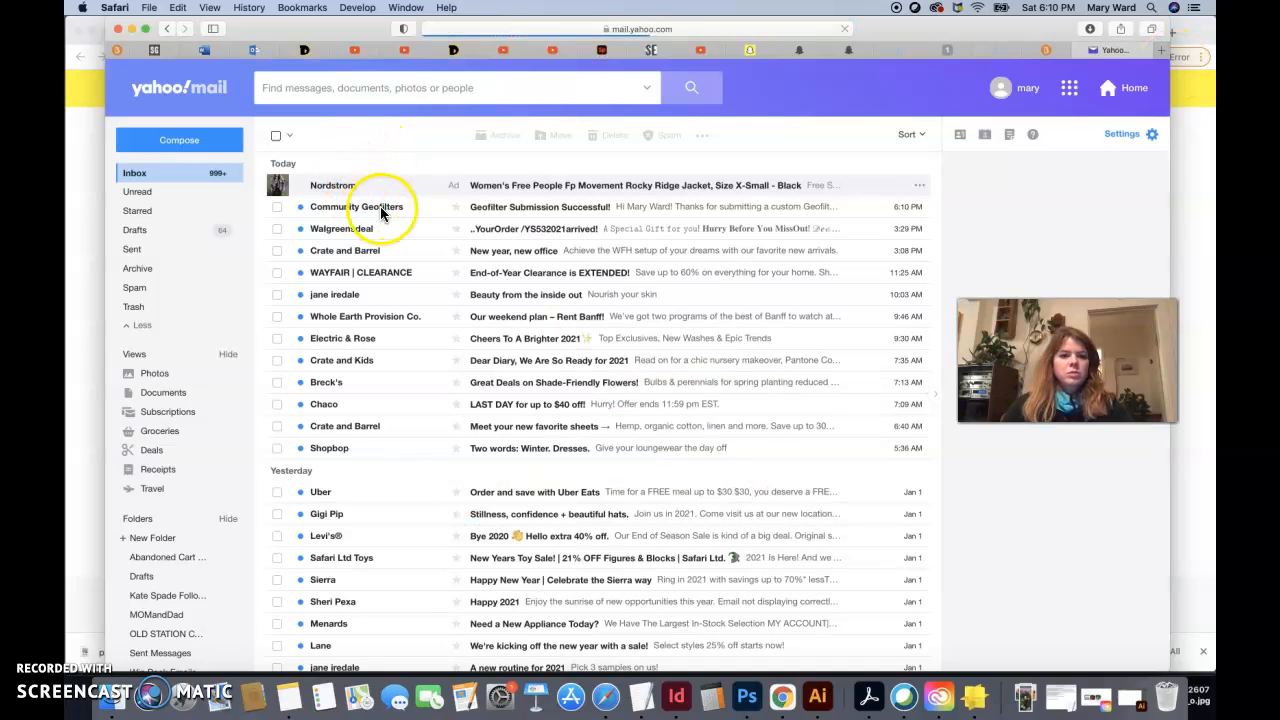
pyautogui.click(556, 207)
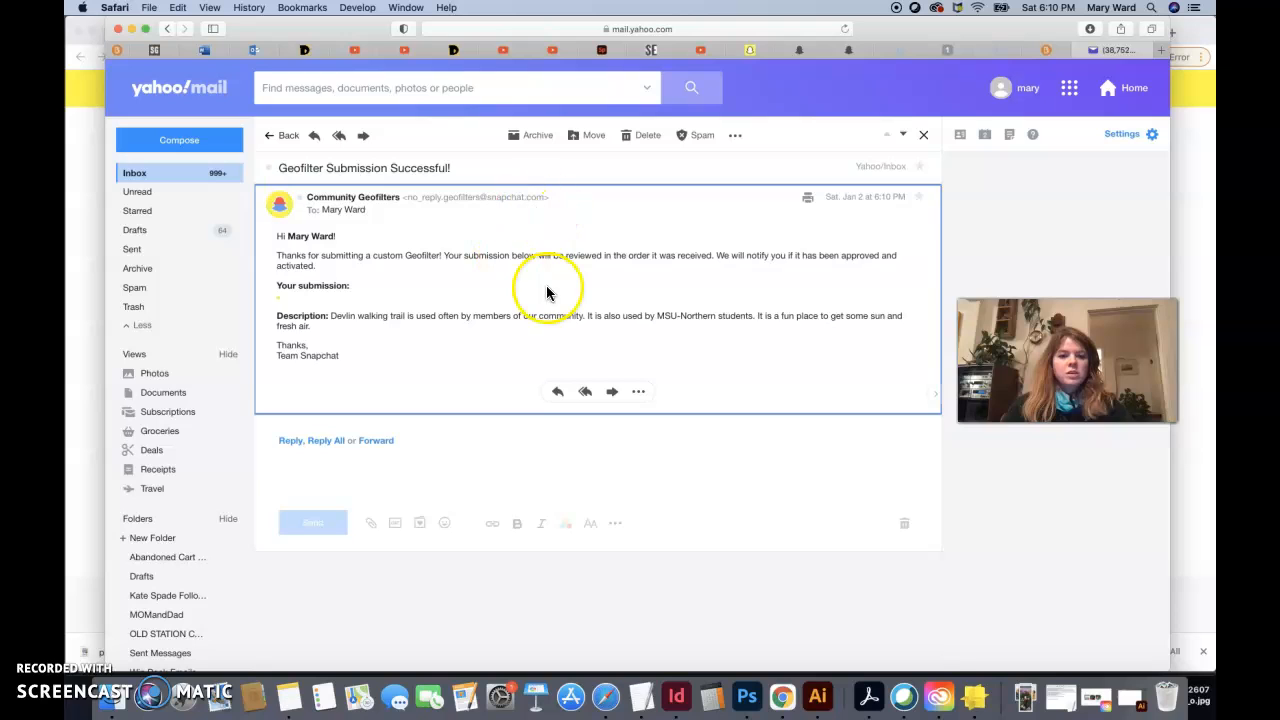
pyautogui.scroll(-1, 624, 342)
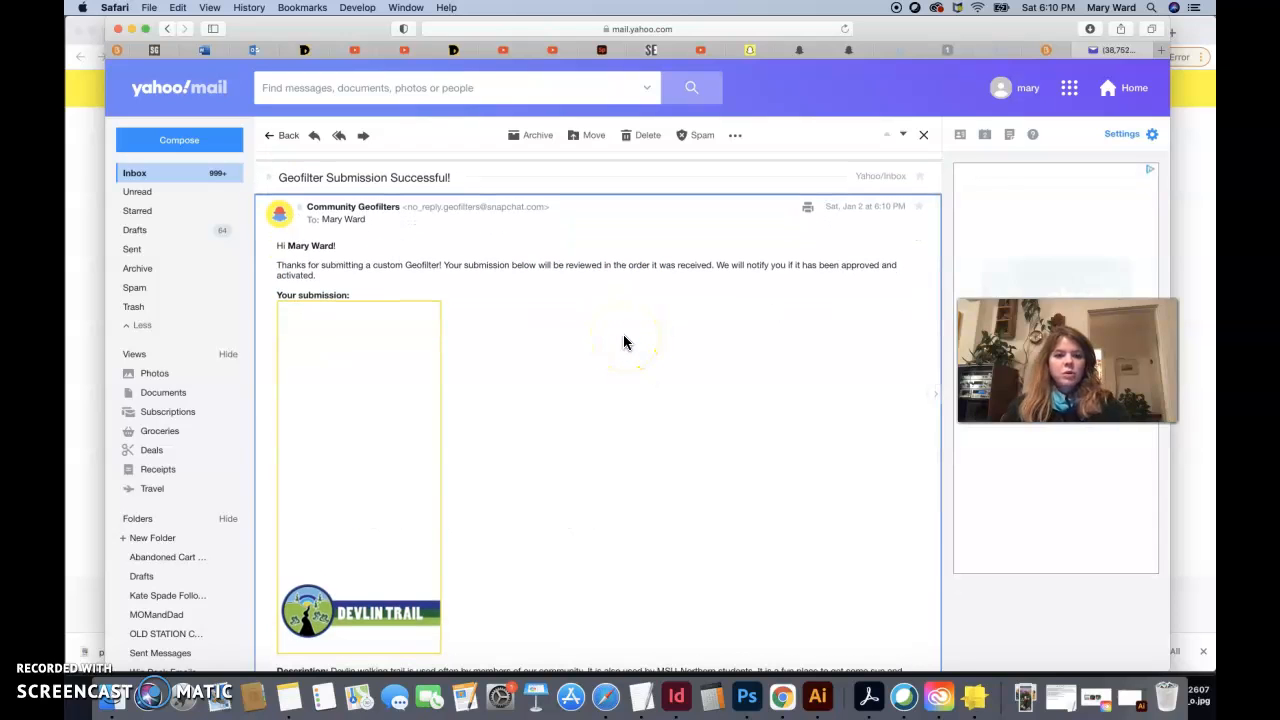
pyautogui.moveTo(624, 342); pyautogui.dragTo(921, 672)
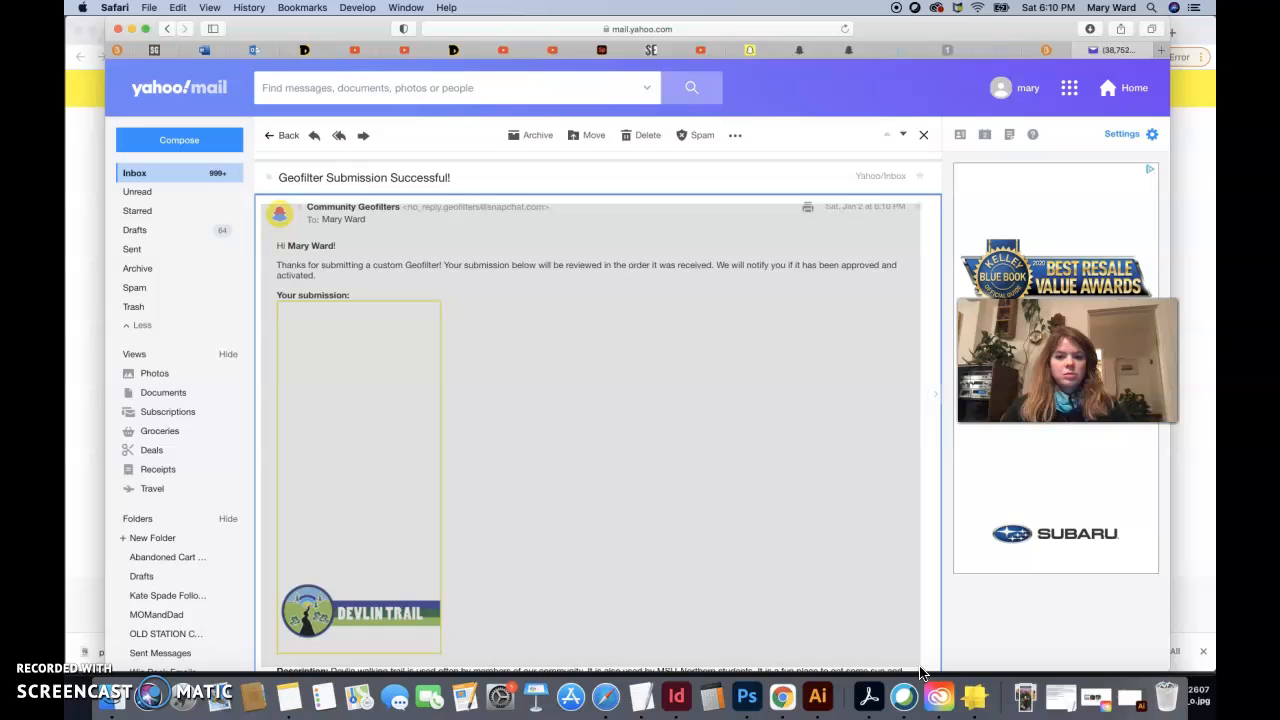
pyautogui.moveTo(921, 672); pyautogui.dragTo(921, 672)
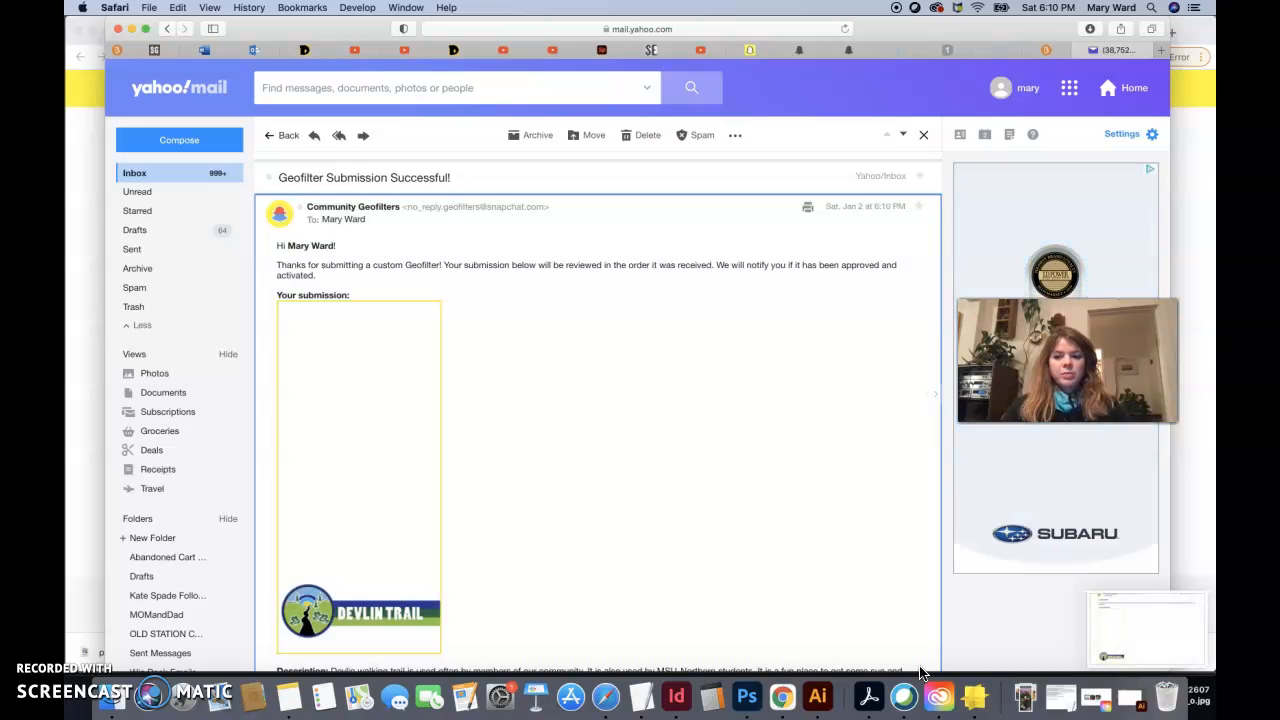